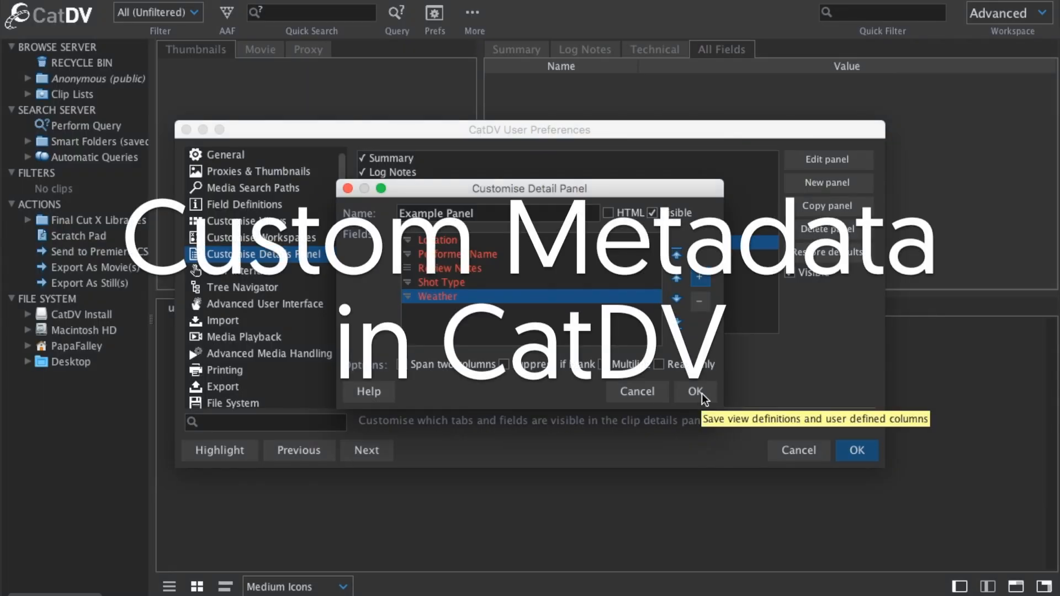
- Save the Example Panel detail layout and close the preferences
left_click(696, 392)
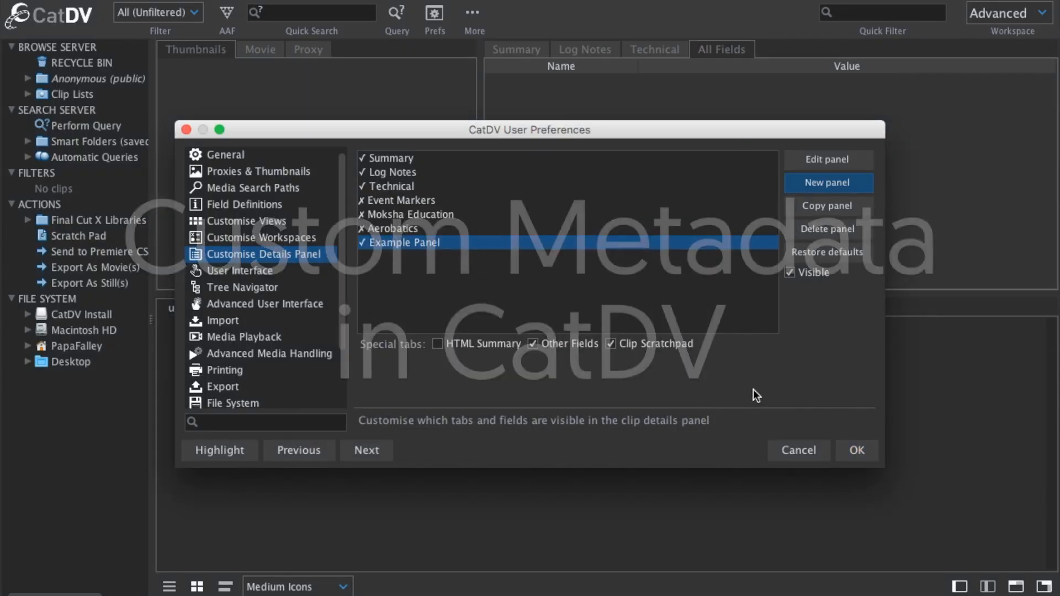
left_click(857, 452)
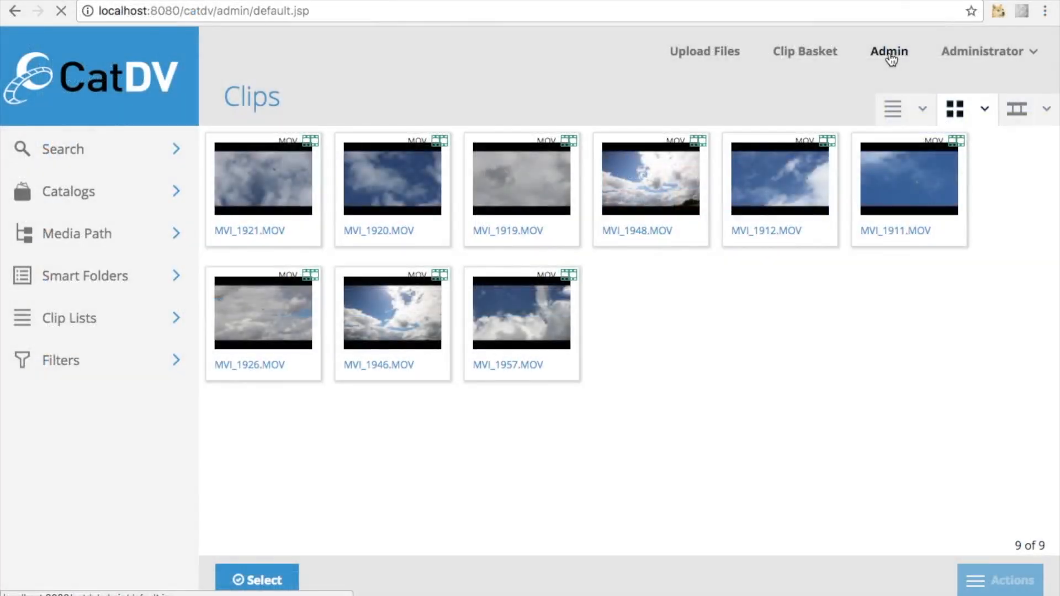
left_click(890, 52)
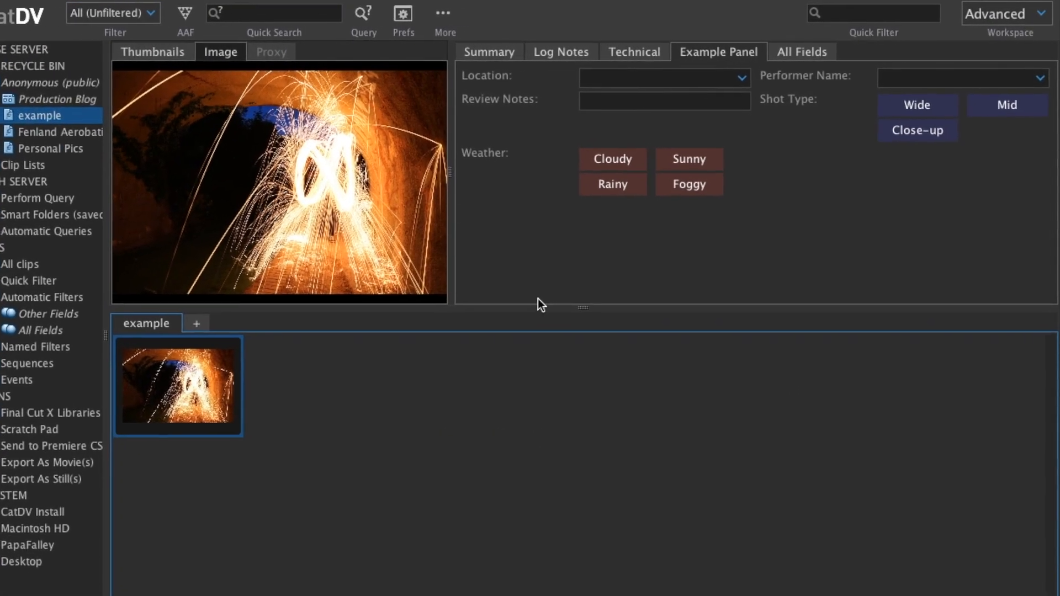
- Enter "good." as the clip's Review Notes and set its Location to Los Angeles
left_click(582, 108)
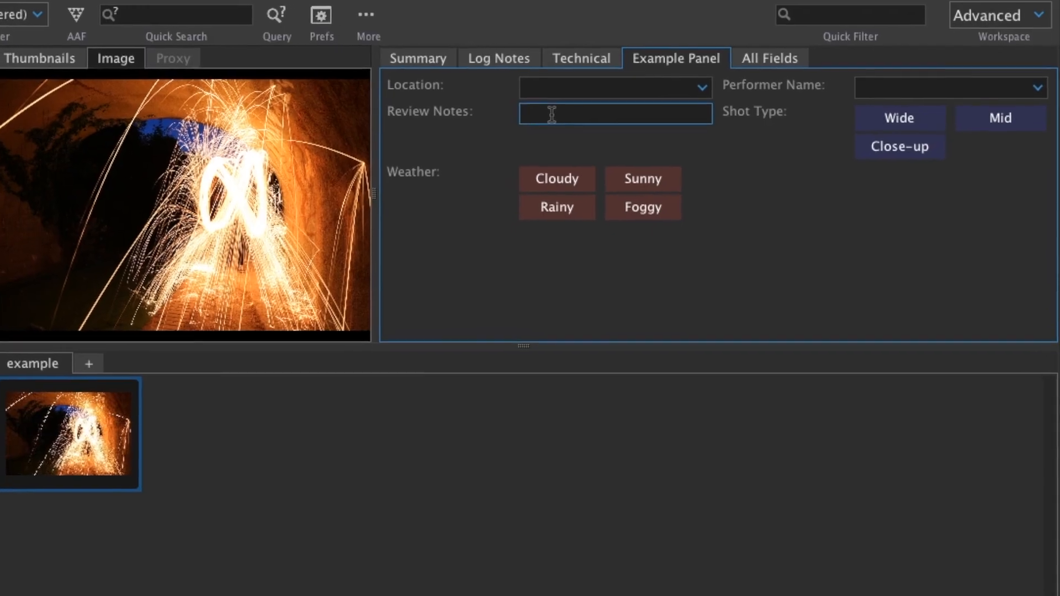
type("good")
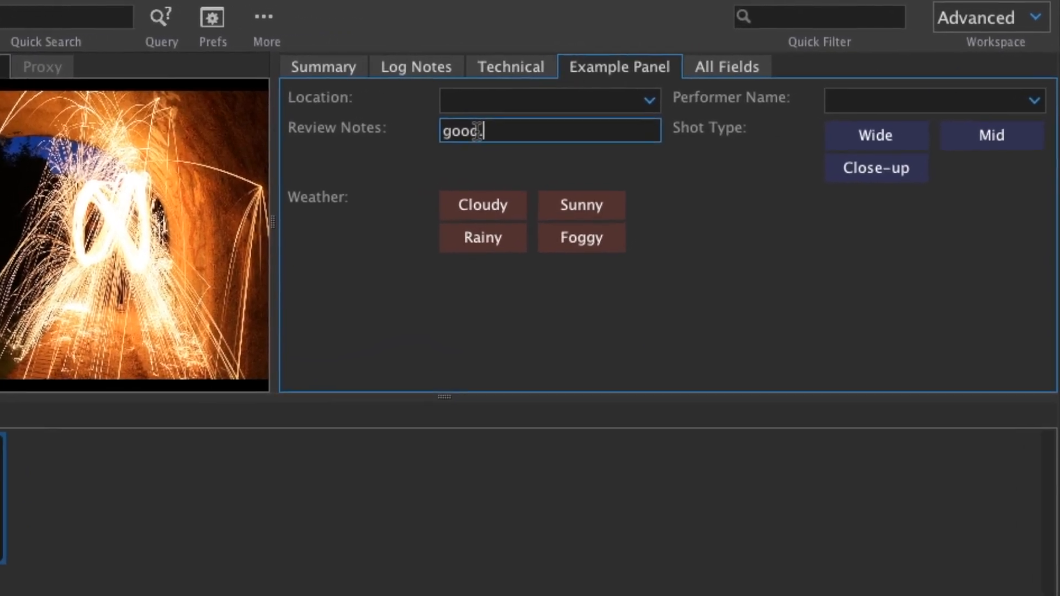
type(".")
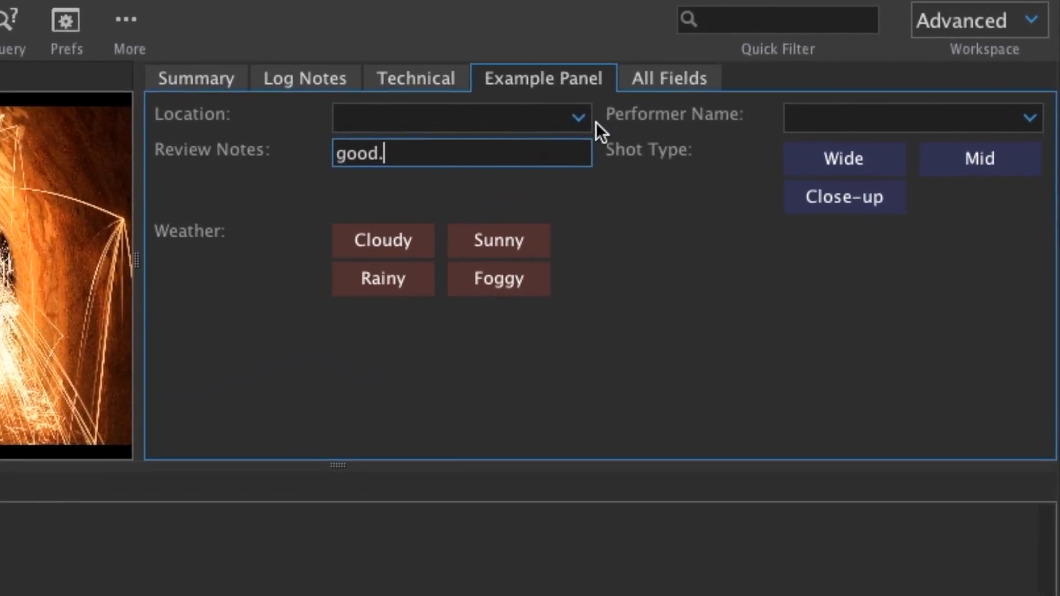
left_click(624, 111)
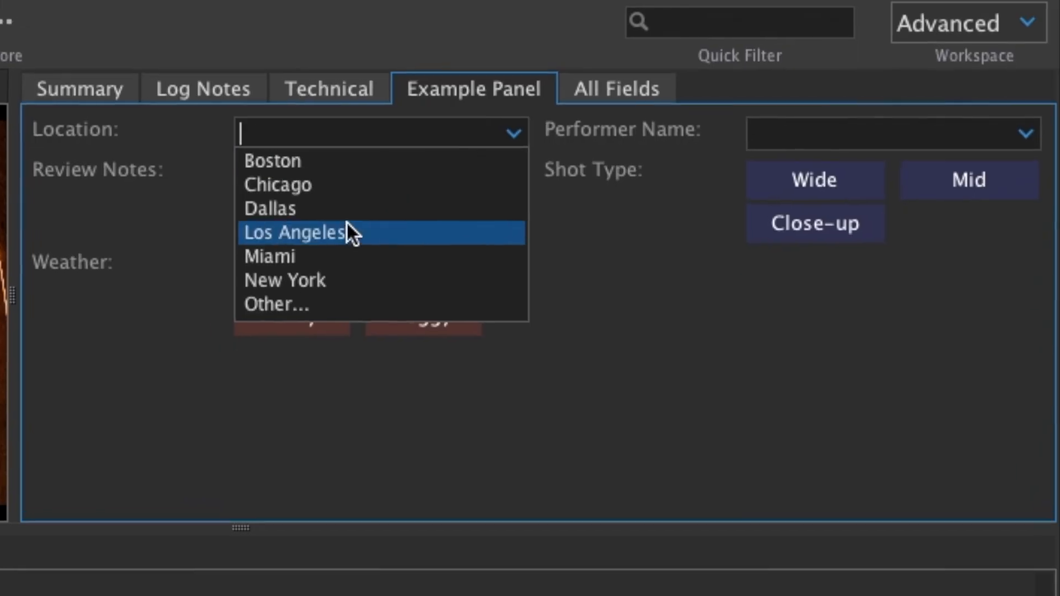
left_click(331, 236)
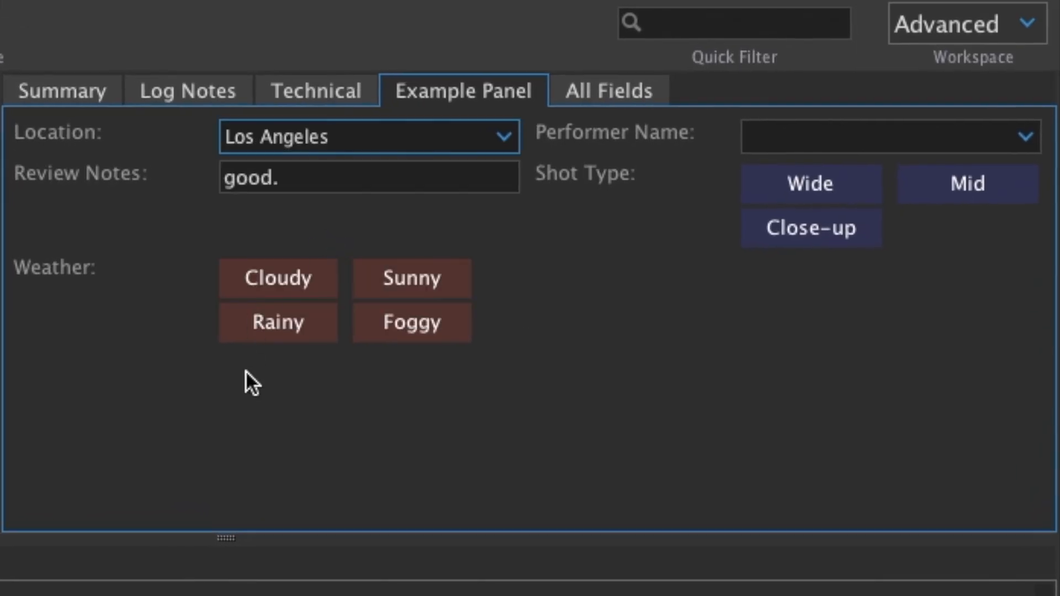
- Set the Performer Name to Jimi Hendrix using the auto-suggested entry
left_click(786, 137)
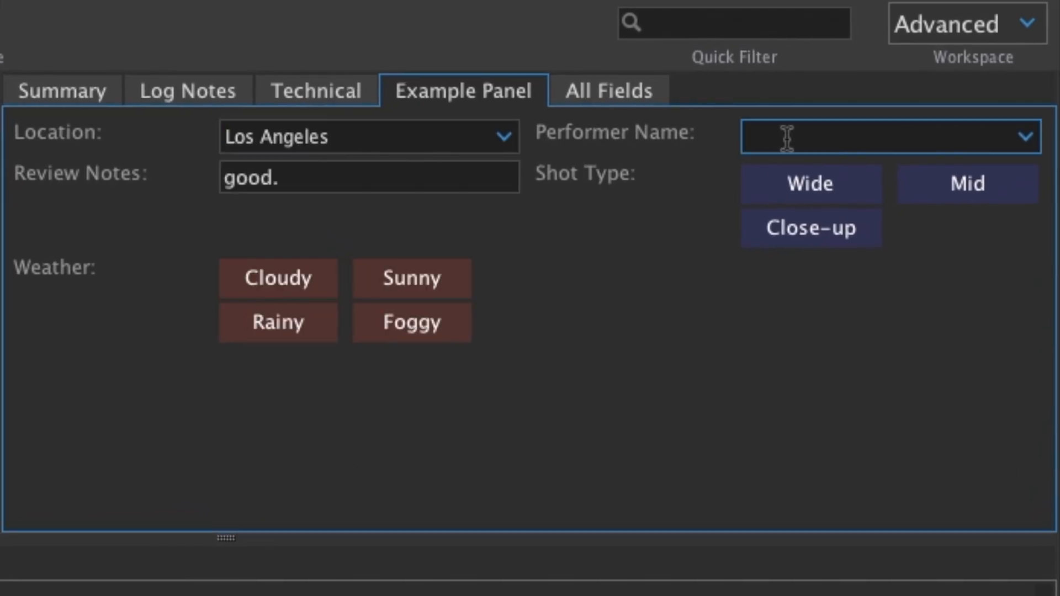
type("jimi")
key("Return")
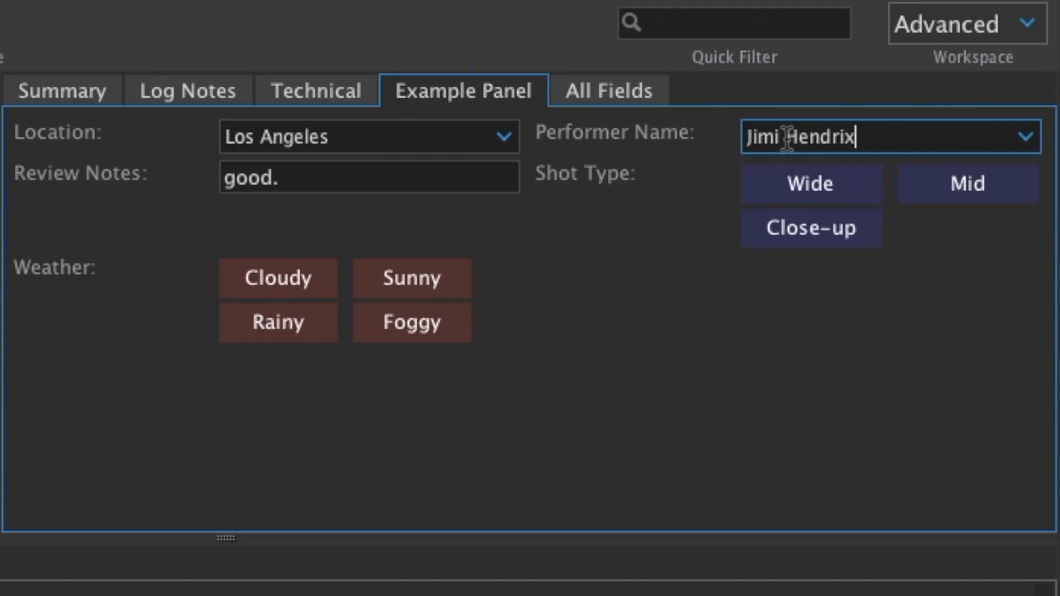
- Mark the clip's Shot Type as Mid and its Weather as Rainy
left_click(935, 178)
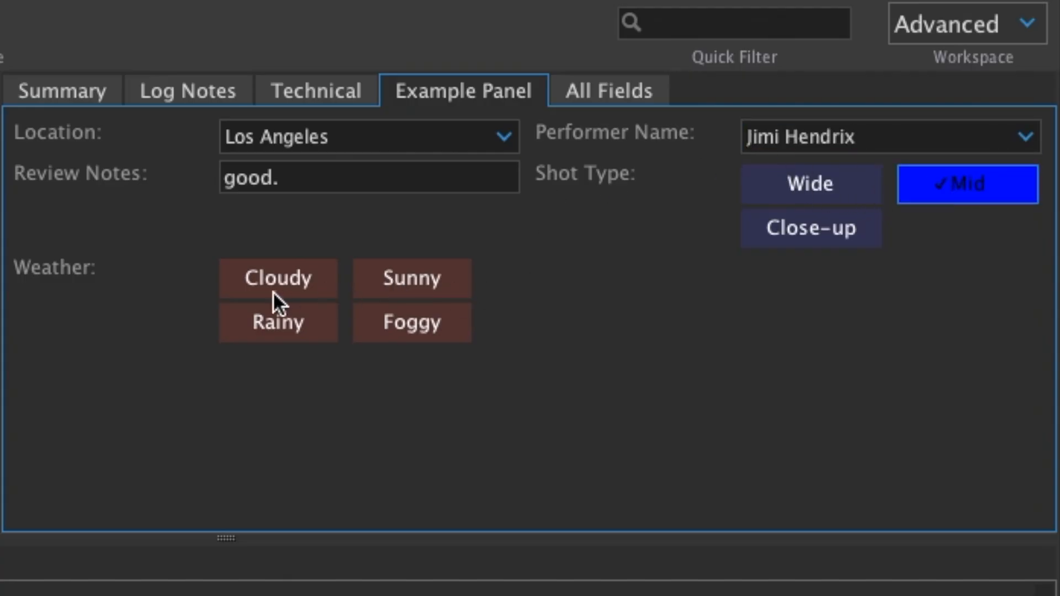
left_click(279, 320)
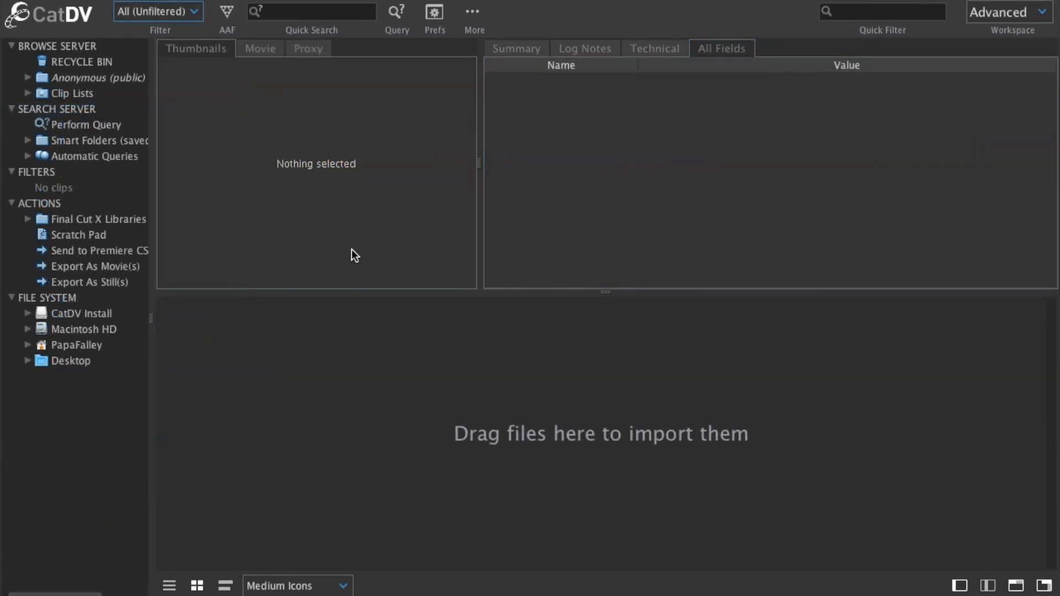
- Open the user-defined fields list from the Field Definitions preferences
left_click(99, 1)
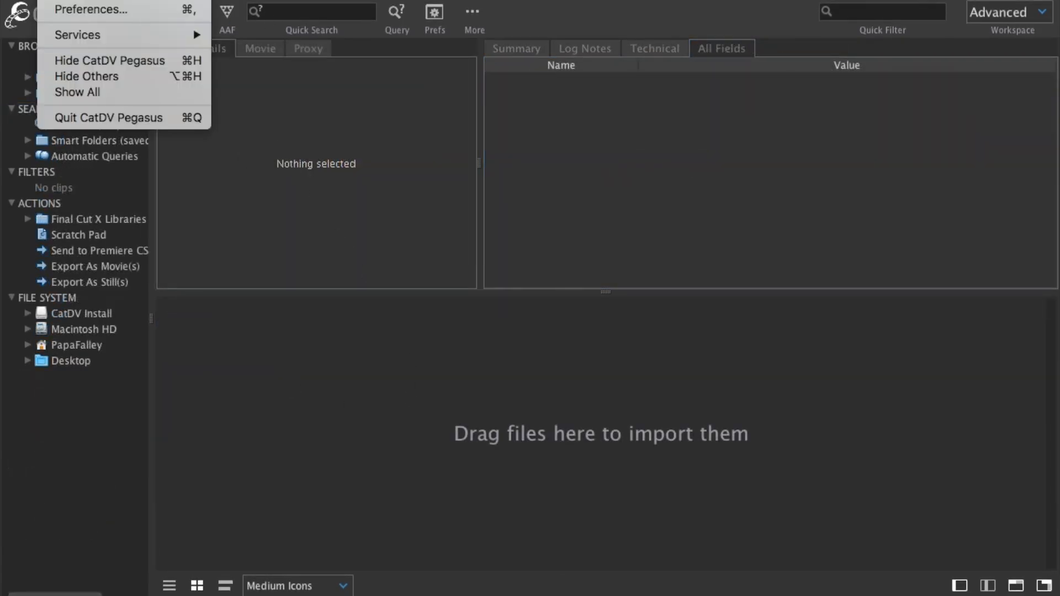
left_click(116, 11)
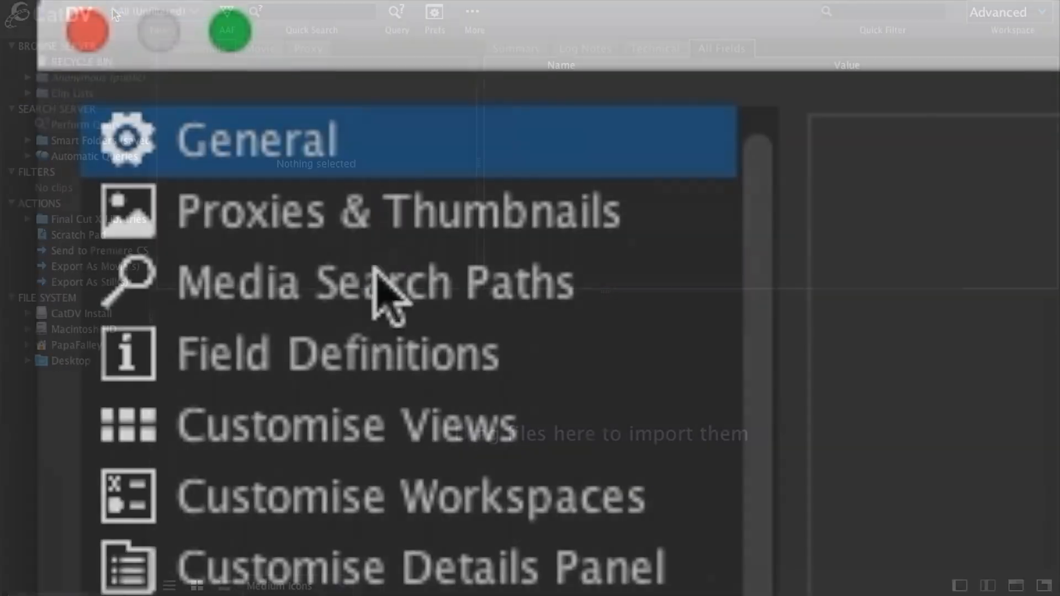
left_click(367, 375)
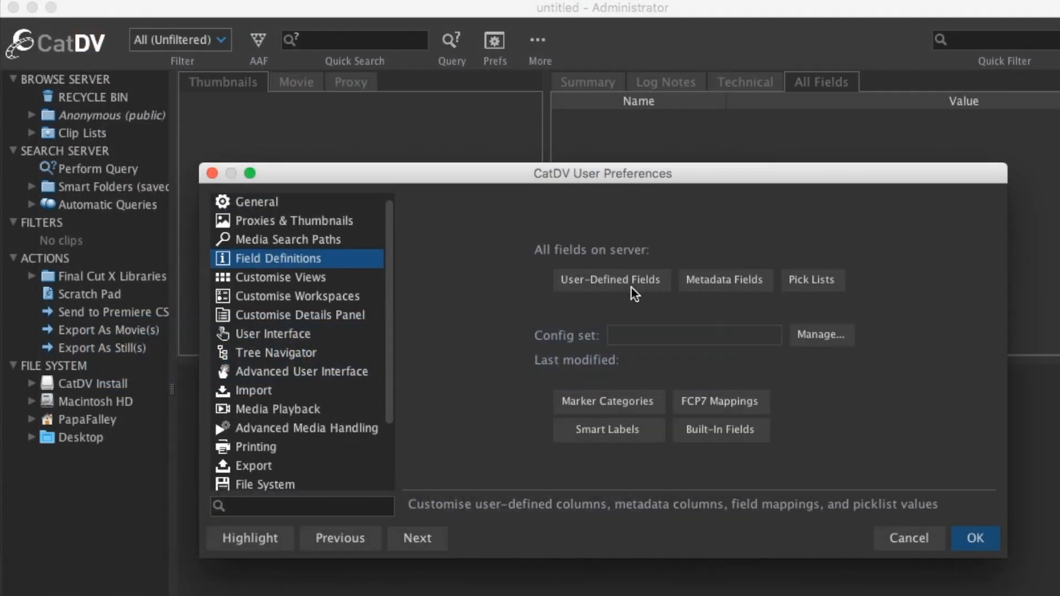
left_click(631, 287)
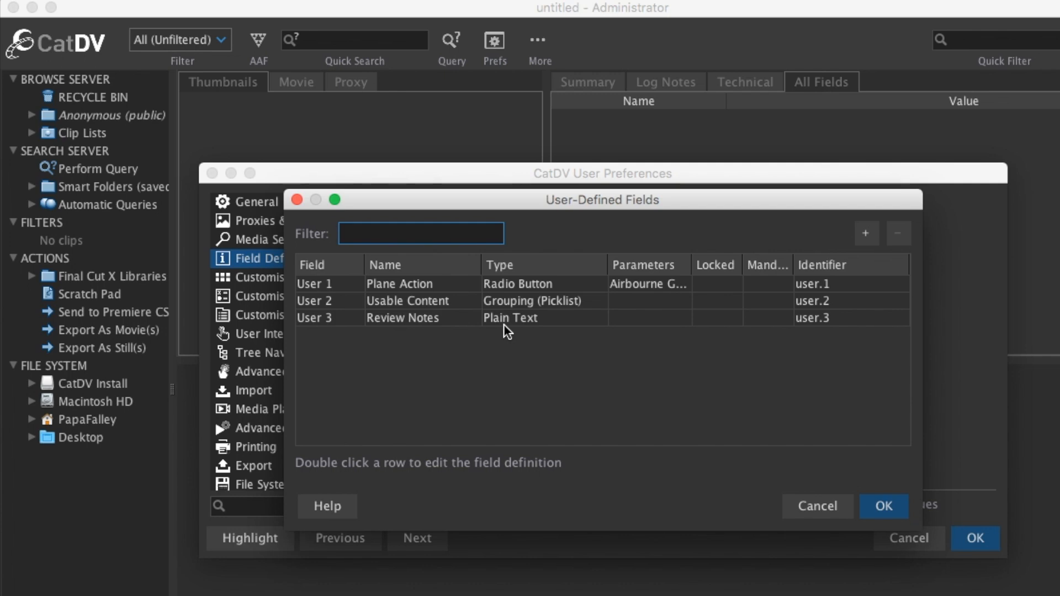
- Try changing the Review Notes field's type to Multiline Text
double_click(466, 319)
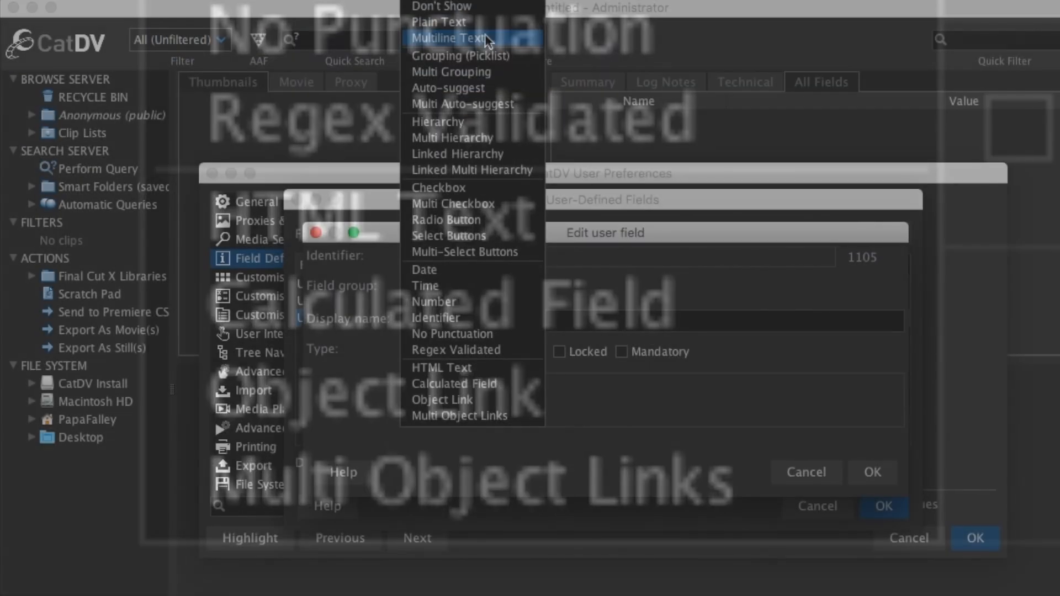
left_click(481, 21)
left_click_drag(485, 326, 401, 324)
left_click(502, 325)
left_click(873, 472)
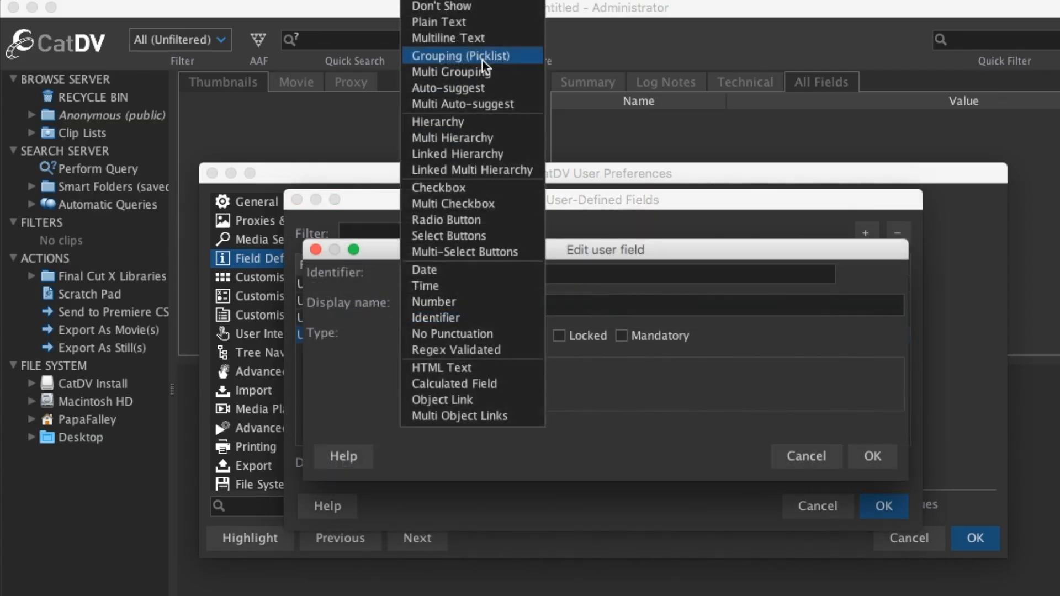
- Add a Grouping (Picklist) user field named Location
left_click(482, 58)
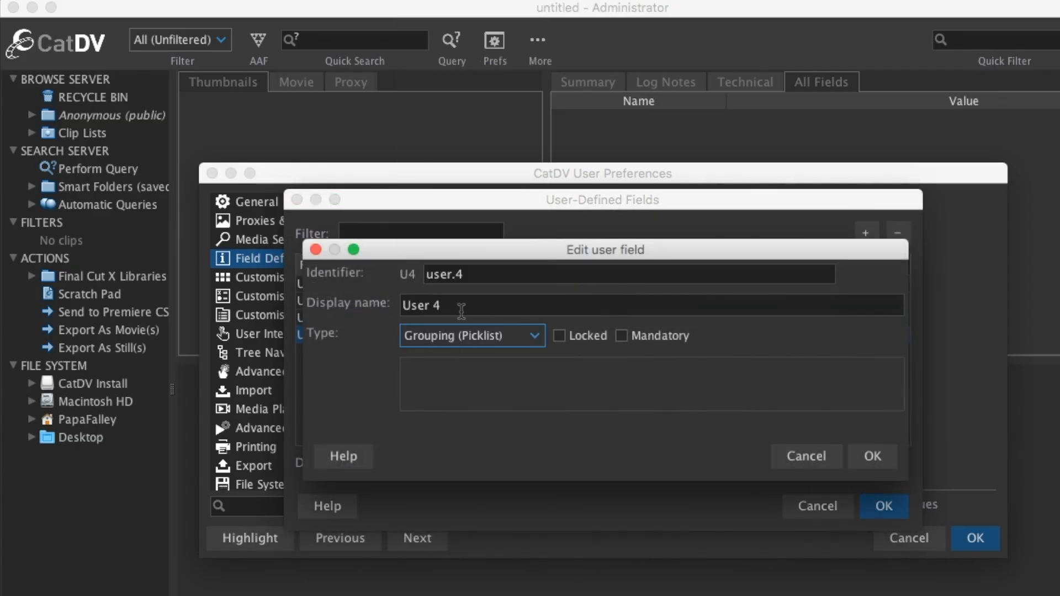
left_click_drag(462, 306, 382, 301)
key("BackSpace")
type("Locatio")
- Add a Select Buttons user field named Shot Type with button colour Blue
left_click(472, 336)
left_click(469, 236)
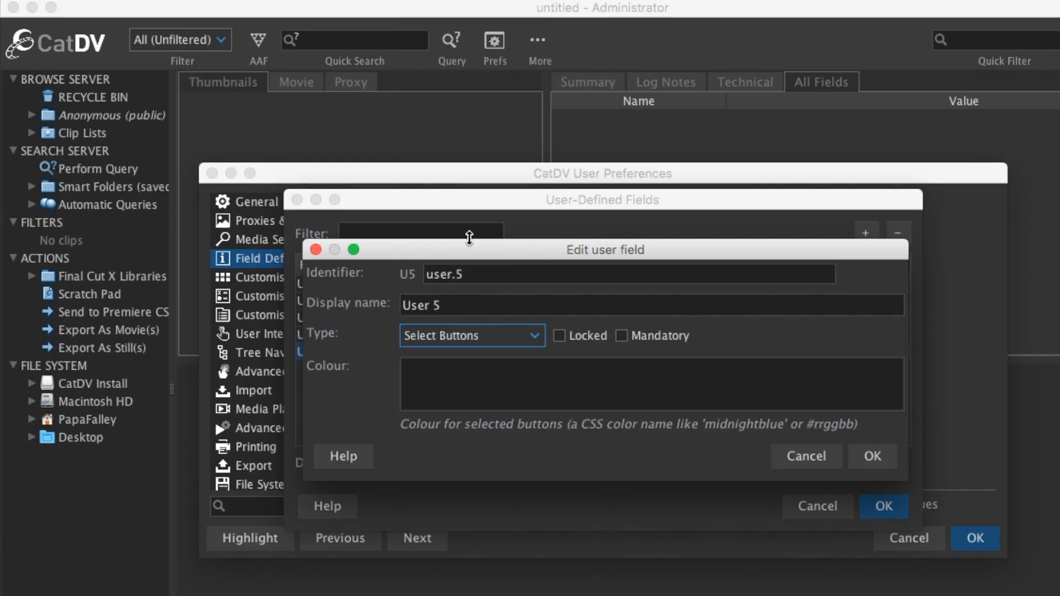
left_click(446, 380)
type("Blue")
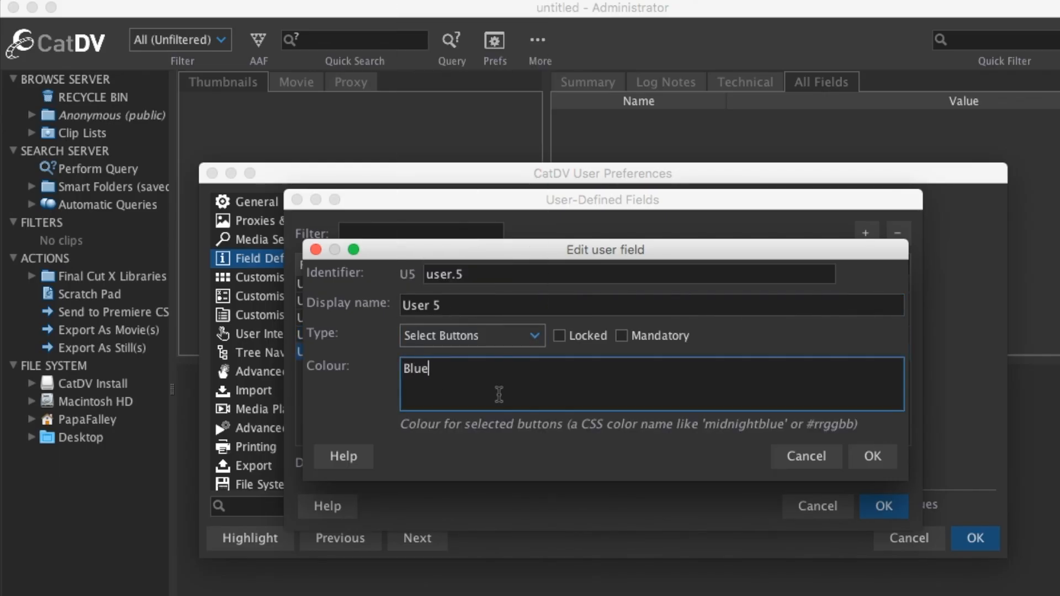
left_click_drag(473, 307, 350, 300)
key("BackSpace")
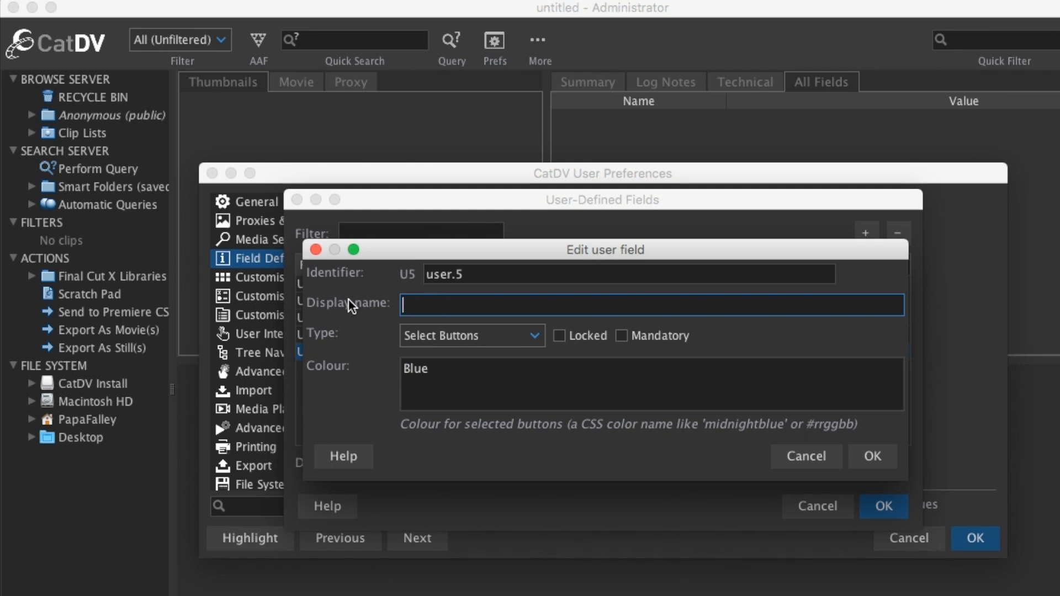
type("Shot Type")
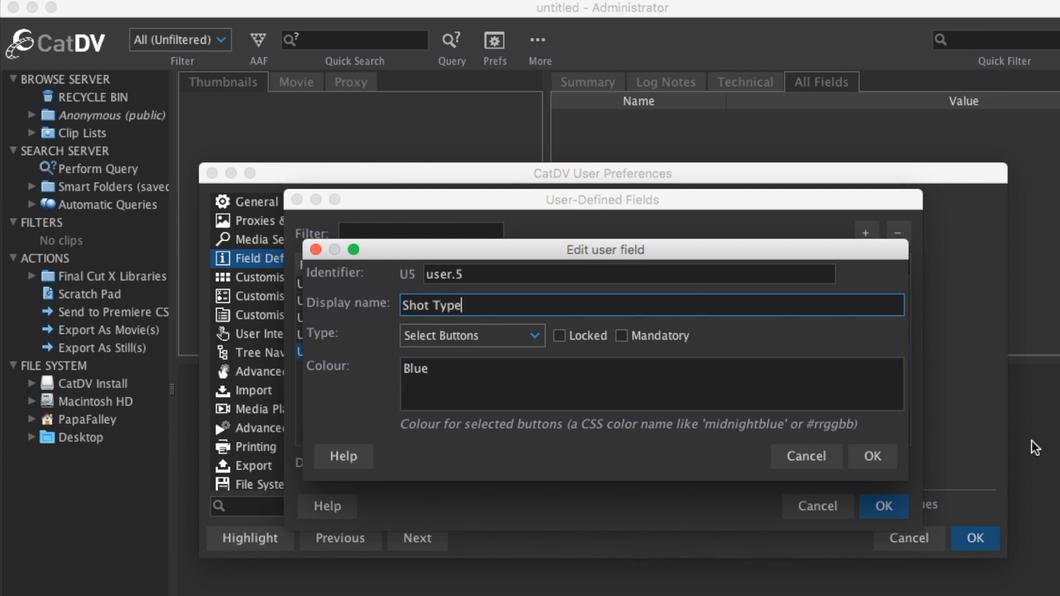
left_click(867, 456)
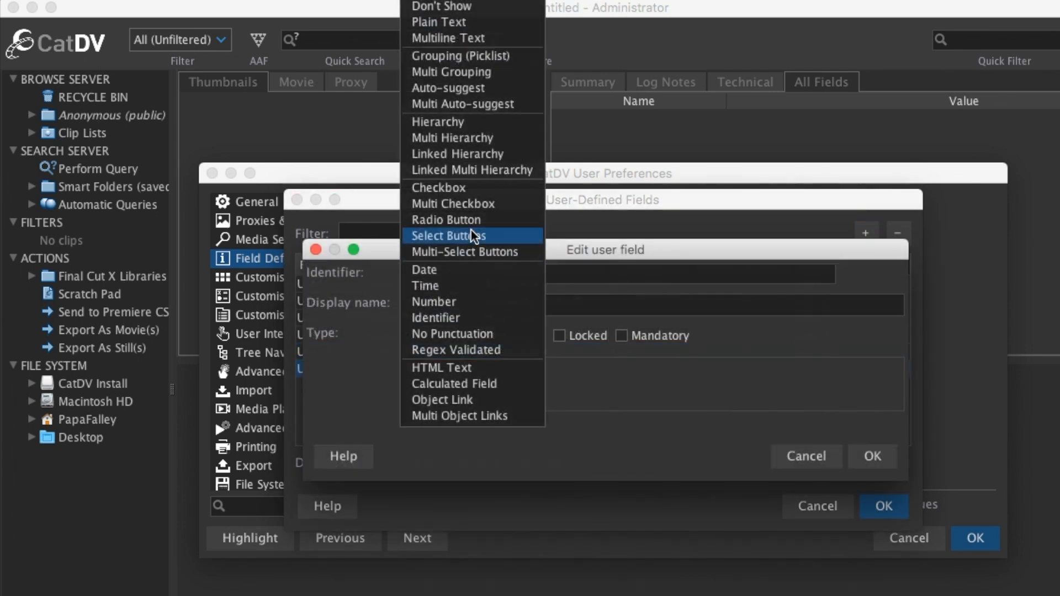
- Add a Select Buttons user field named Weather with button colour Red
left_click(471, 231)
left_click(452, 360)
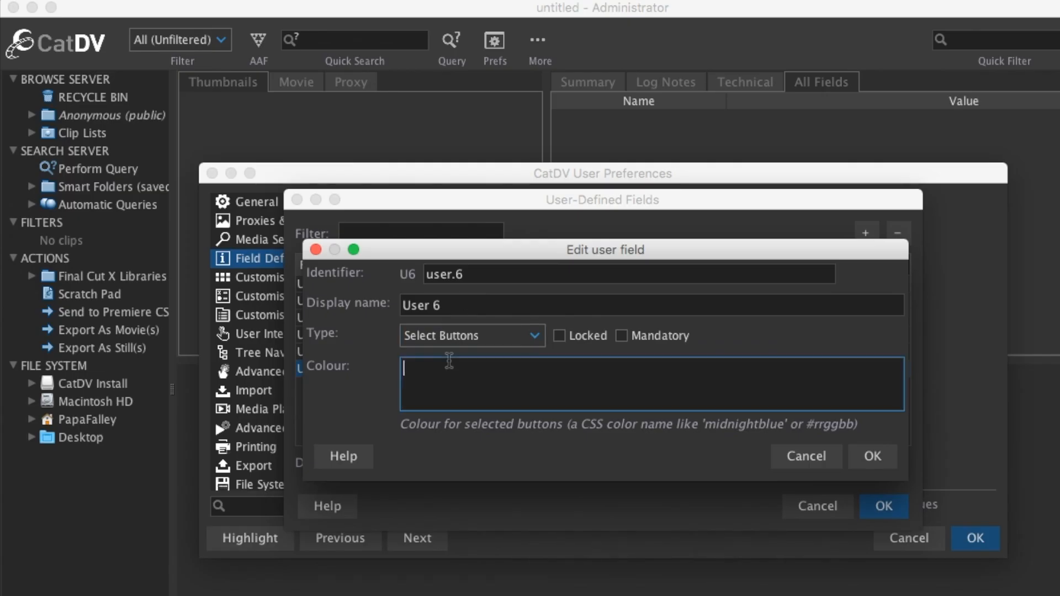
type("Red")
left_click_drag(475, 305, 367, 300)
key("BackSpace")
type("Weather")
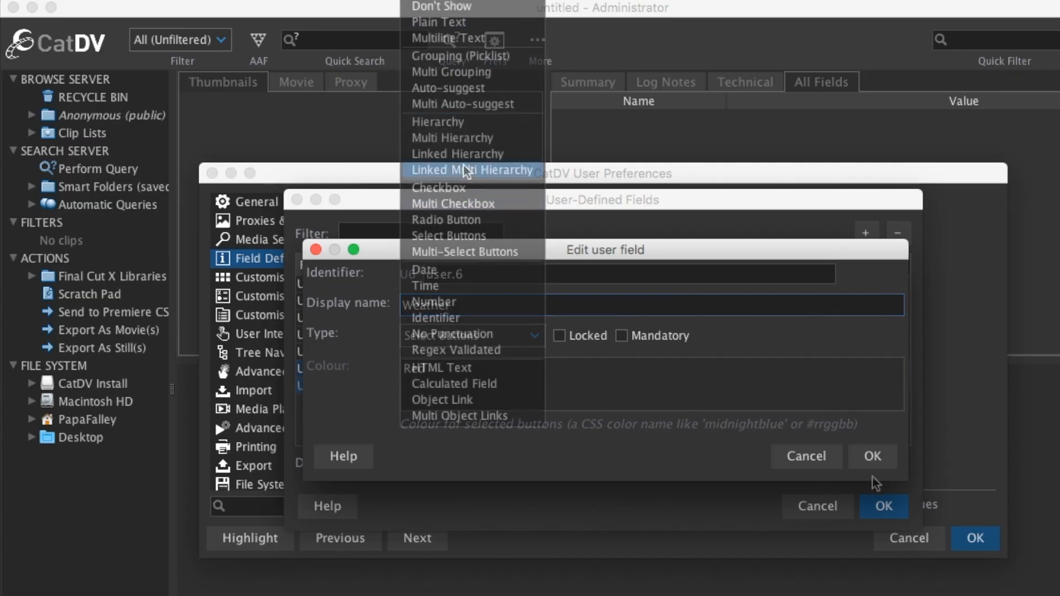
- Add an Auto-suggest user field named Performer Name
left_click(478, 87)
left_click_drag(462, 304, 349, 301)
key("BackSpace")
type("Performer Name")
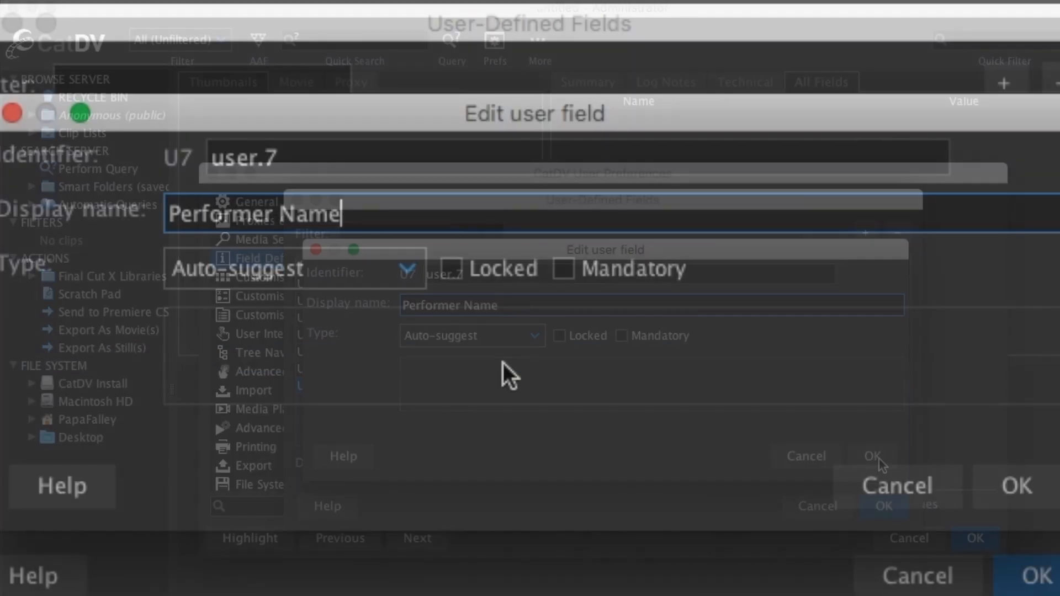
- Confirm the Performer Name field with Locked and Mandatory unticked, and close the user-defined fields list
left_click(561, 337)
left_click(563, 269)
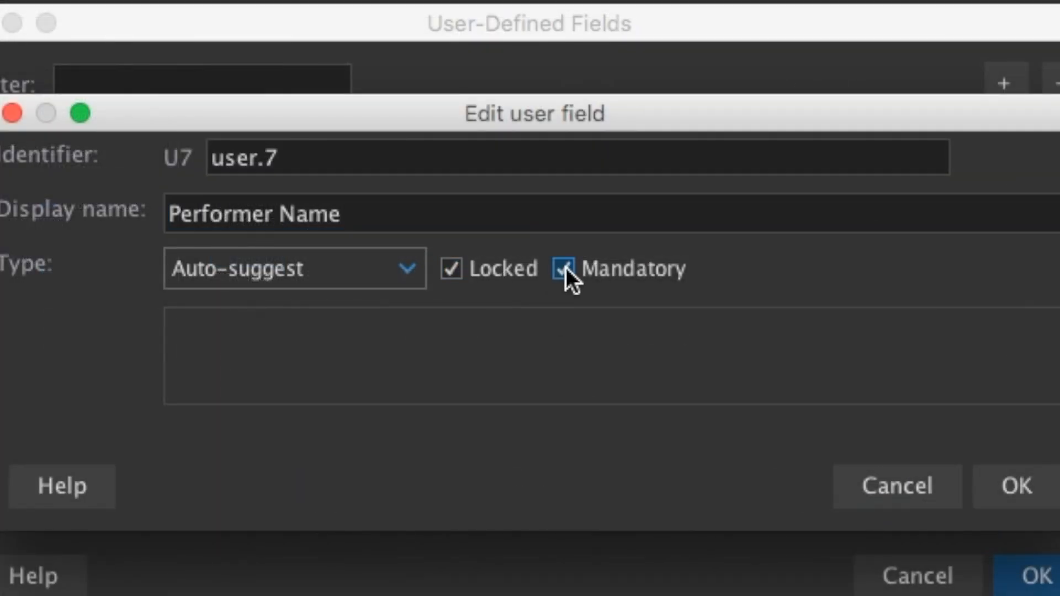
left_click(453, 271)
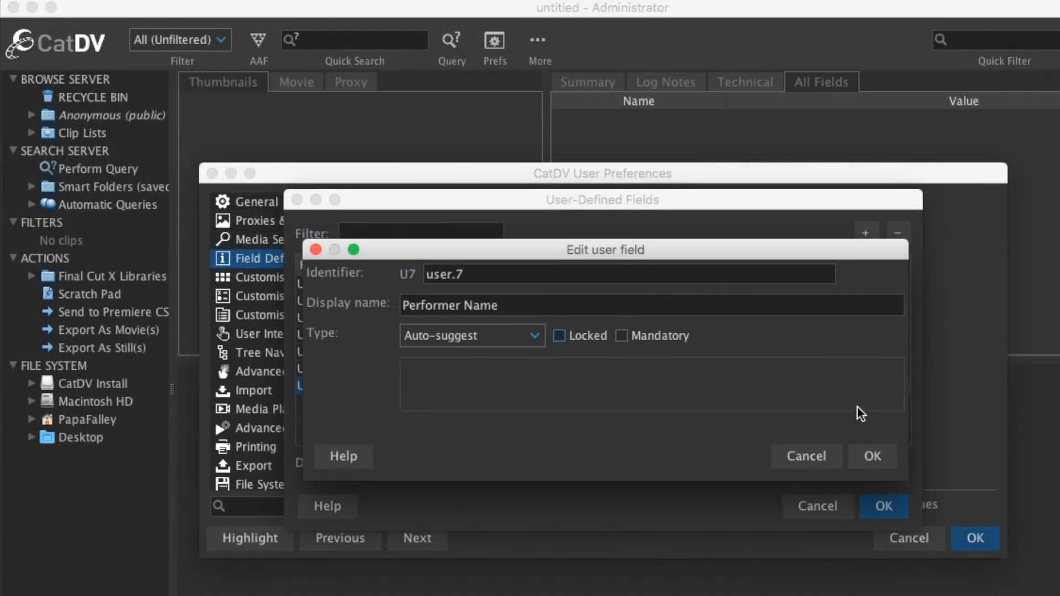
left_click(880, 455)
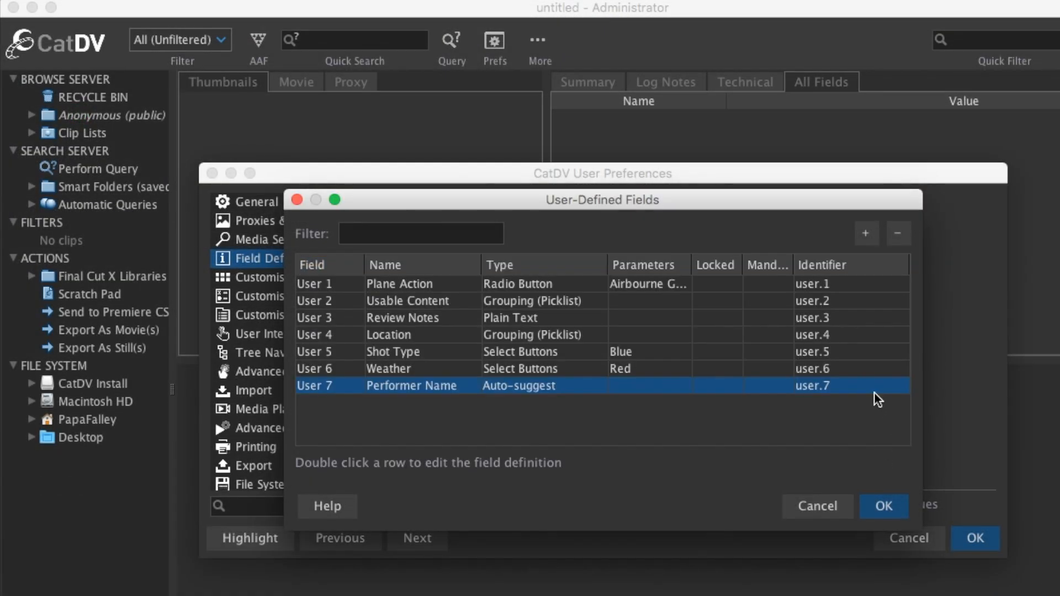
left_click(884, 507)
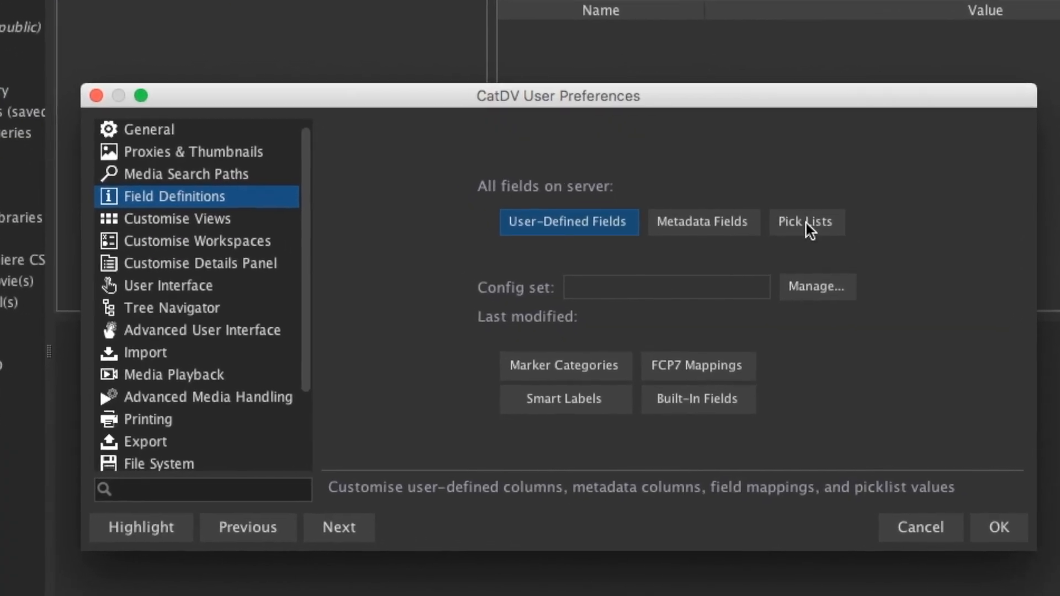
- Open the pick list values for the Location field and confirm them
left_click(806, 240)
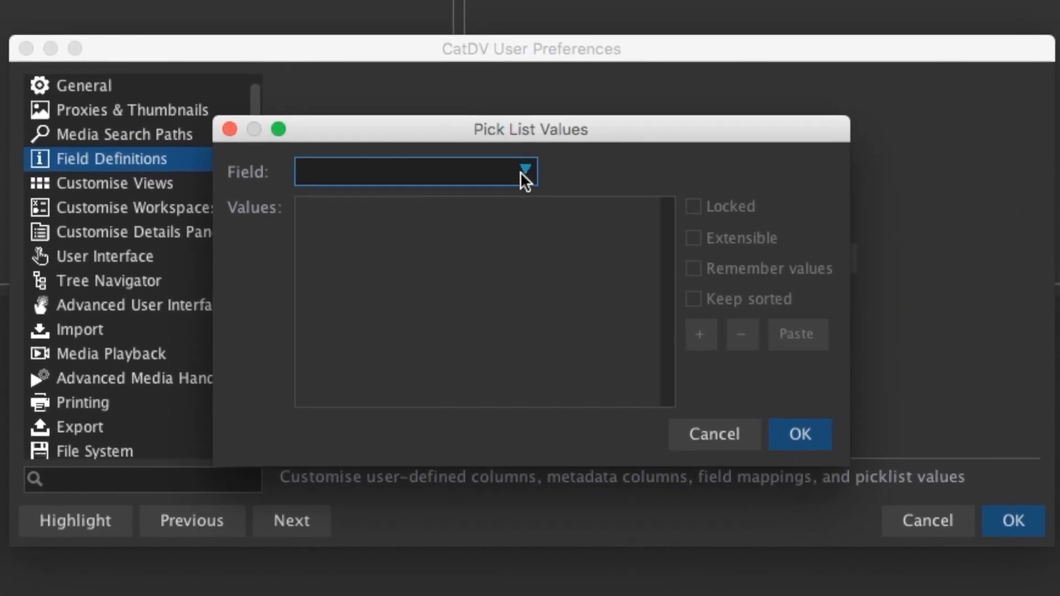
left_click(537, 187)
left_click(712, 228)
left_click(656, 285)
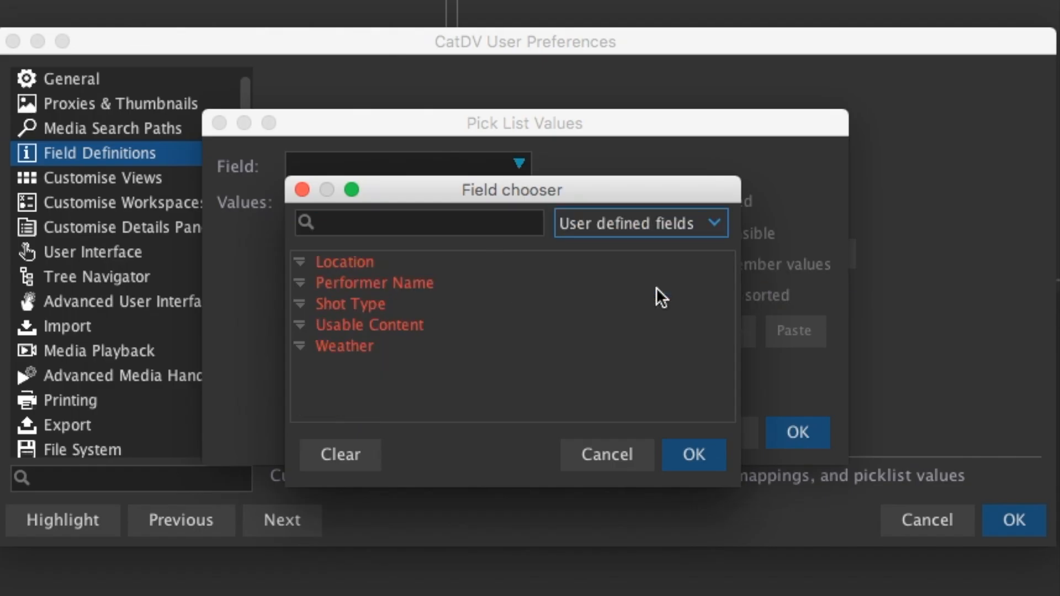
double_click(368, 265)
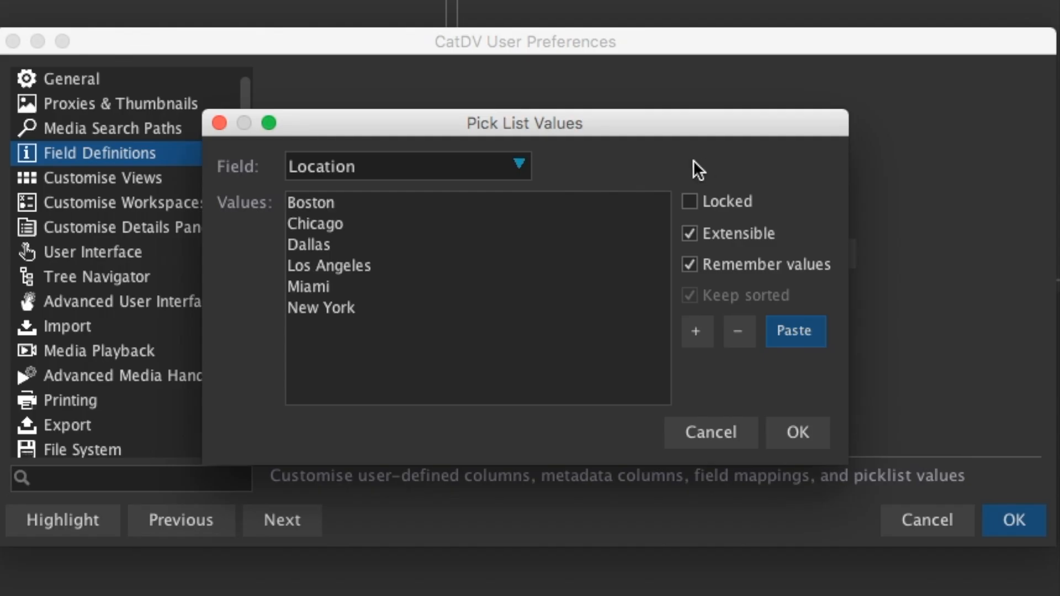
left_click(799, 431)
- Paste pick list values for the Performer Name and Shot Type fields, confirming each list
left_click(795, 331)
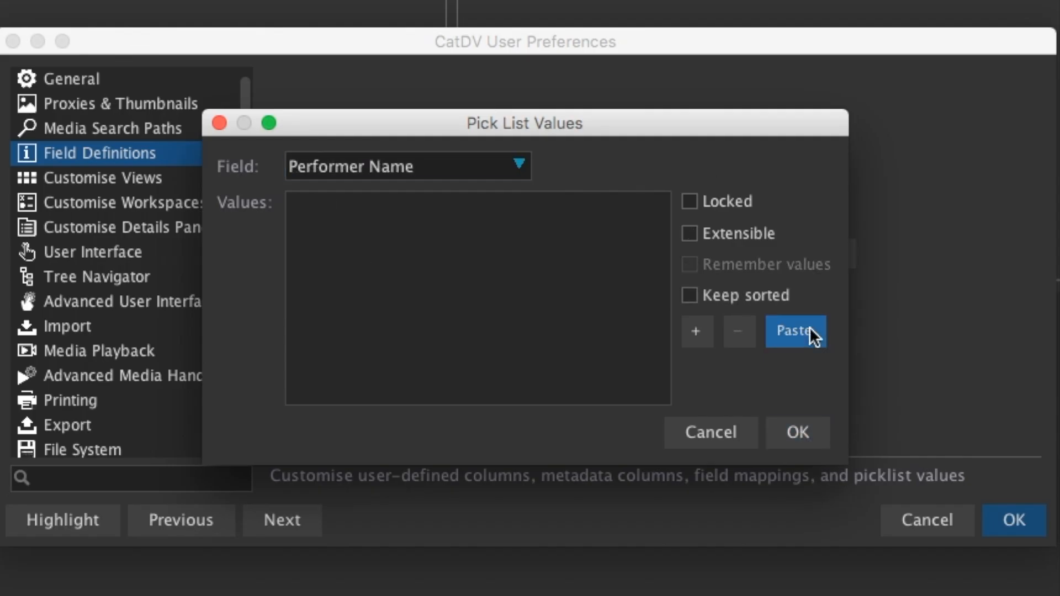
left_click(797, 432)
left_click(798, 331)
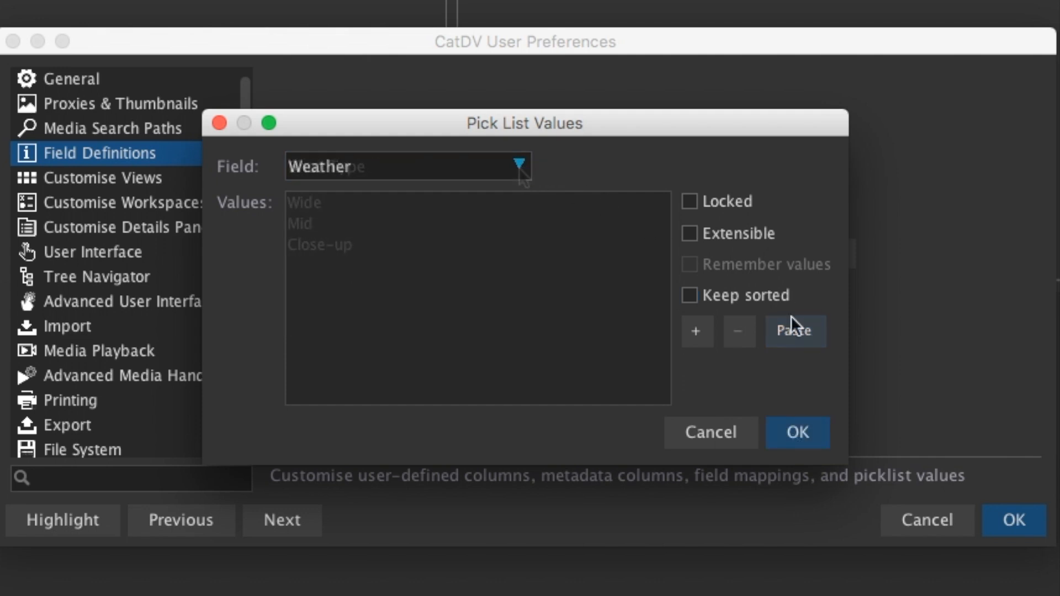
left_click(804, 330)
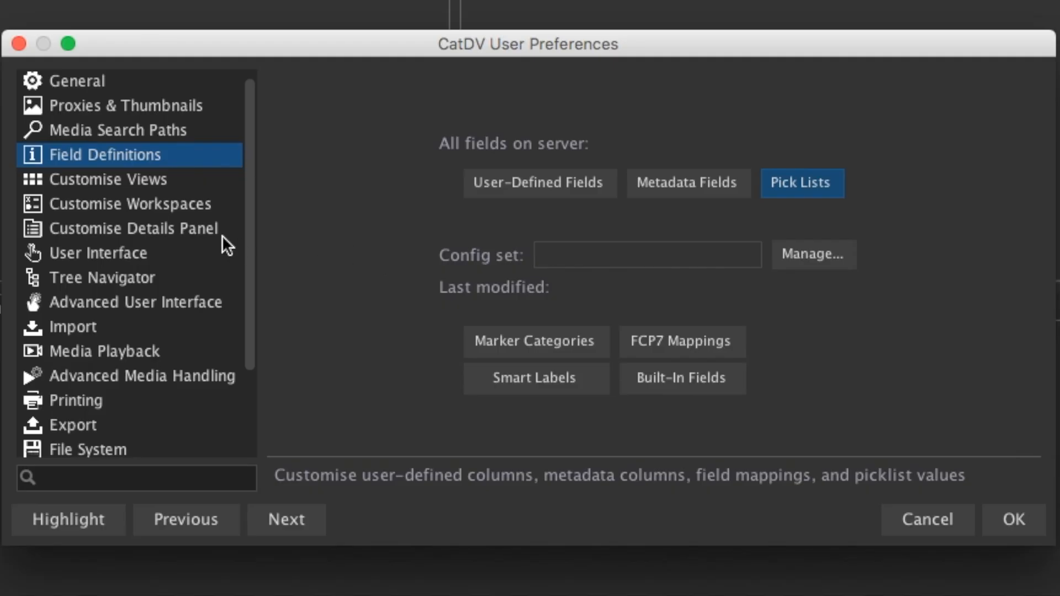
- Open the details panel customisation page and toggle the Aerobatics panel's visibility on and back off
left_click(192, 230)
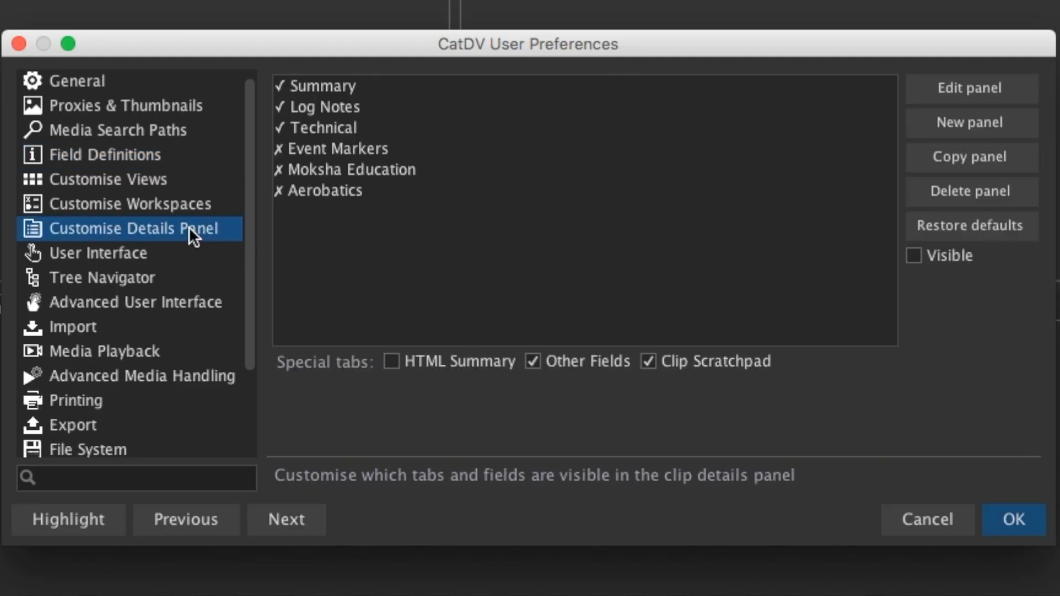
left_click(429, 202)
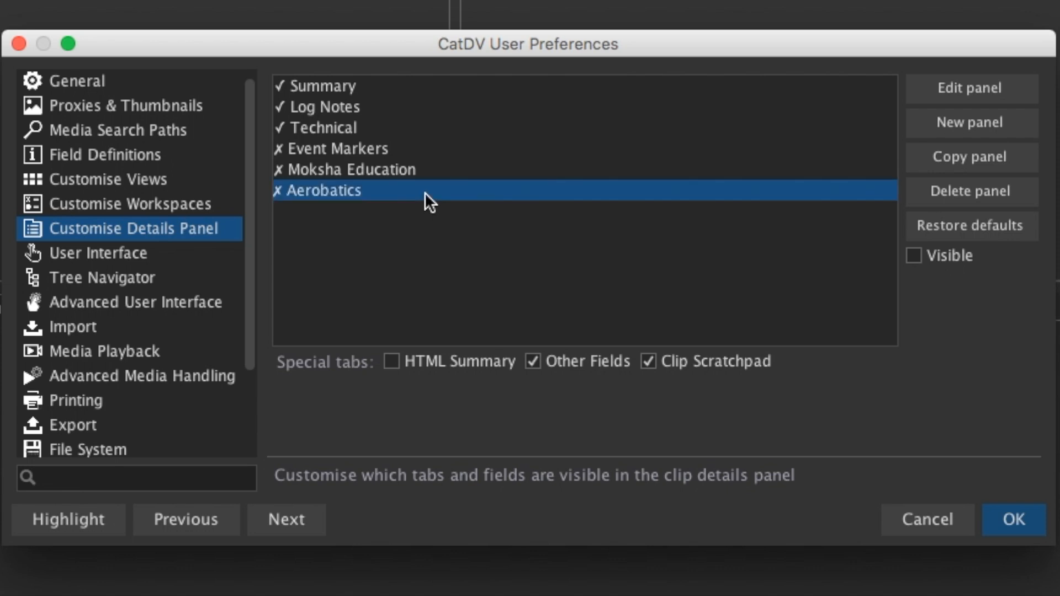
left_click(914, 255)
left_click(912, 255)
mouse_move(421, 192)
left_mouse_down()
mouse_move(419, 100)
mouse_move(426, 195)
left_mouse_up()
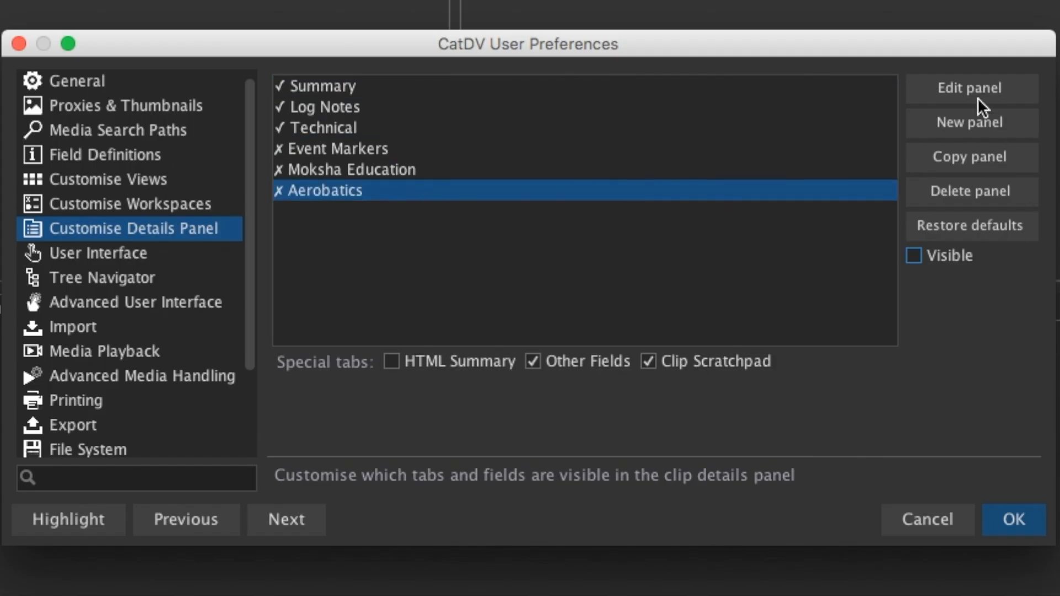
- Create a new details panel named Example Panel and list the user-defined fields available to add
left_click(965, 128)
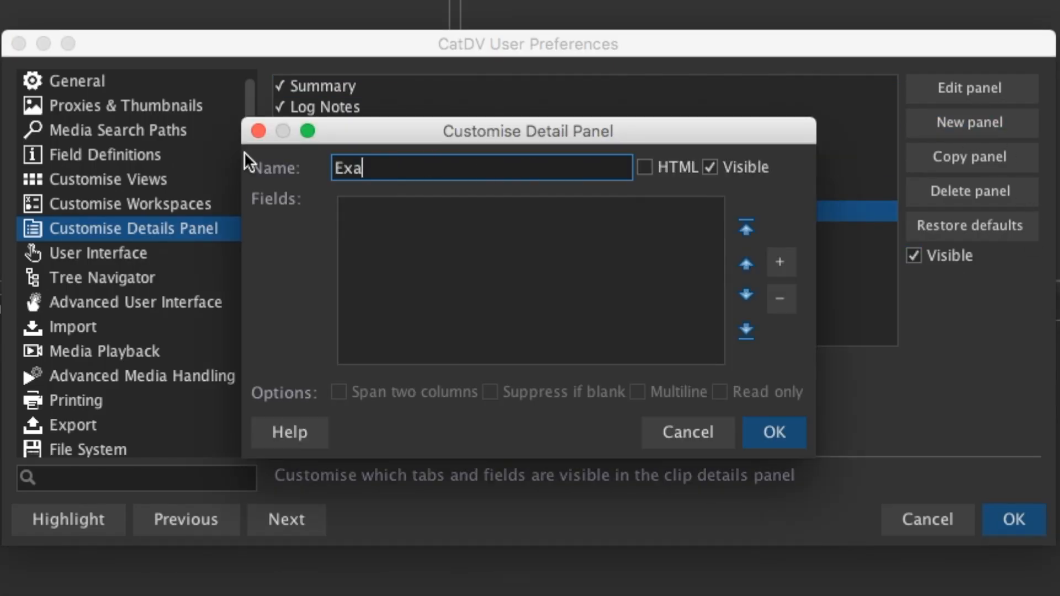
left_click(786, 260)
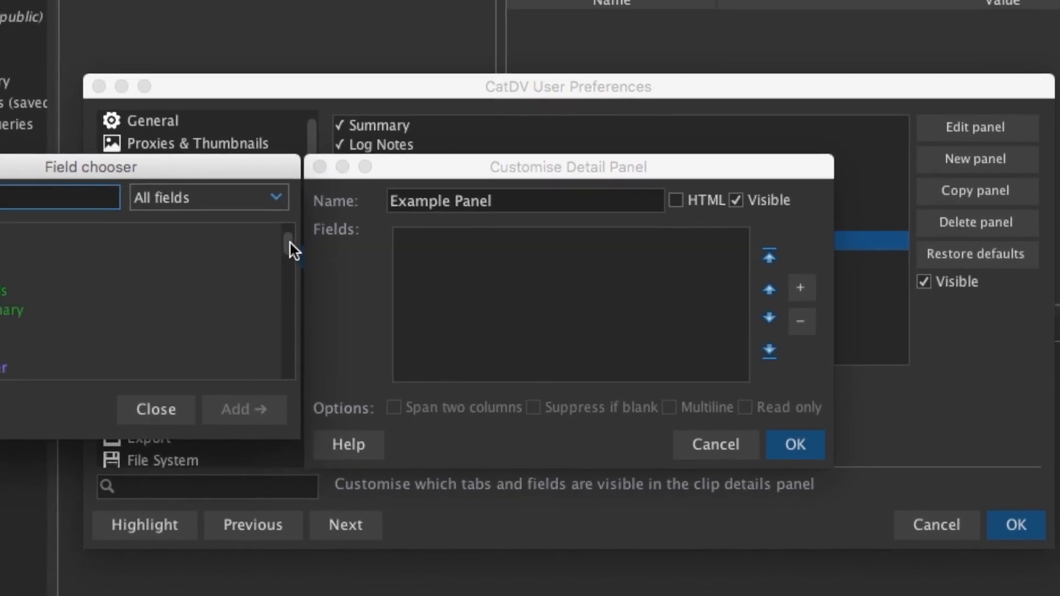
left_click_drag(340, 275, 365, 334)
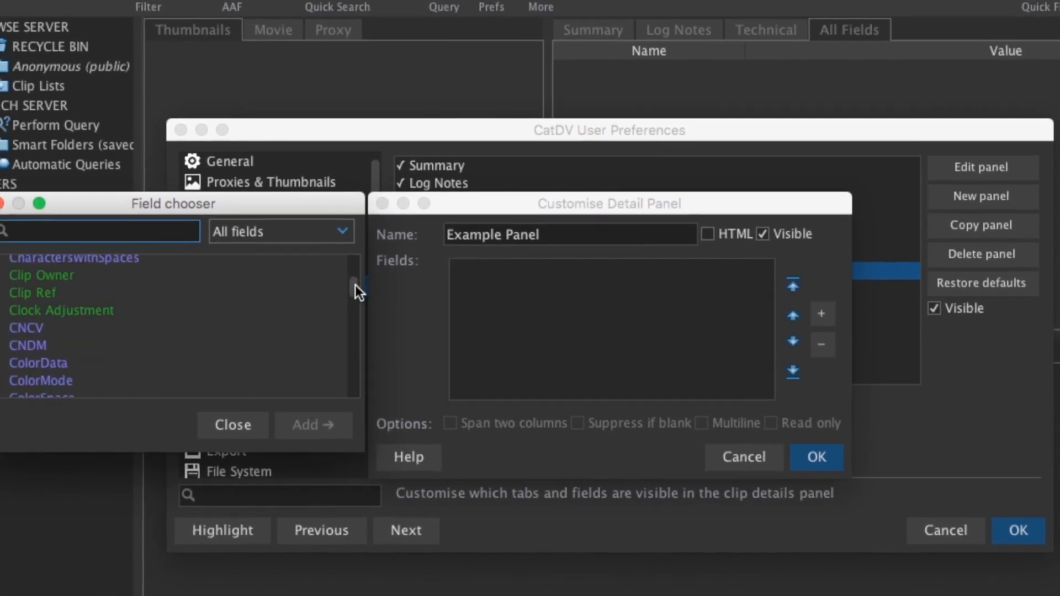
left_click(354, 236)
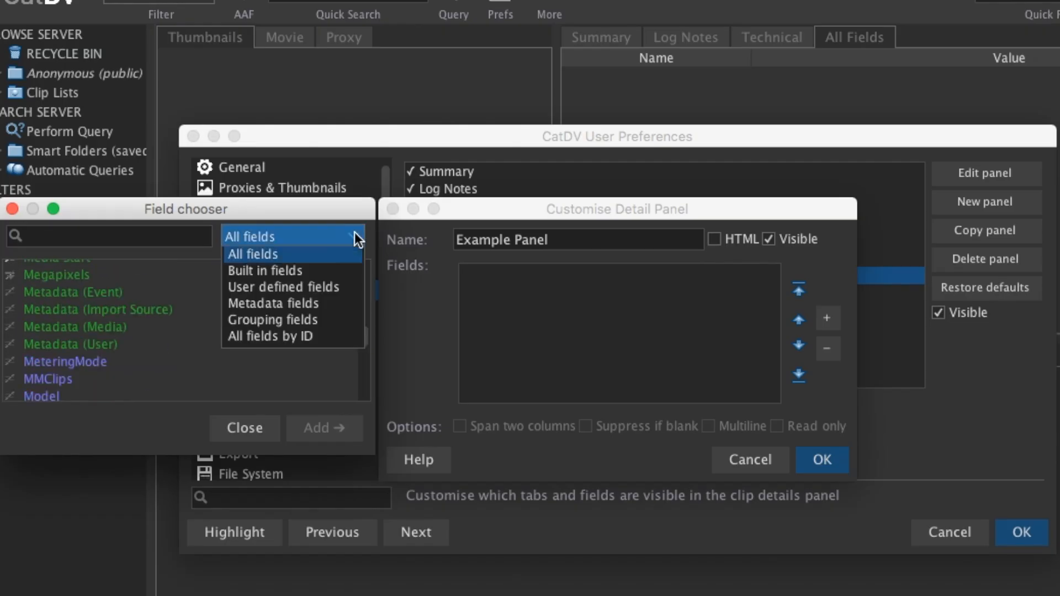
left_click(298, 284)
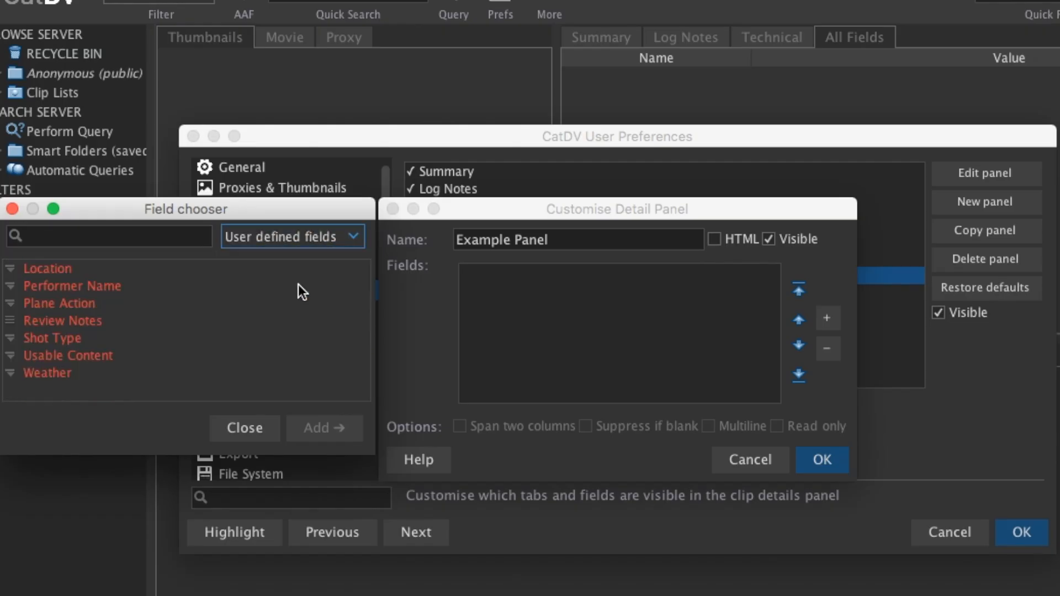
left_click(93, 273)
left_click(320, 425)
- Add the Location, Performer Name, Review Notes, Shot Type and Weather fields to Example Panel and save the preferences
double_click(110, 268)
double_click(109, 286)
double_click(106, 282)
double_click(81, 304)
left_click(733, 337)
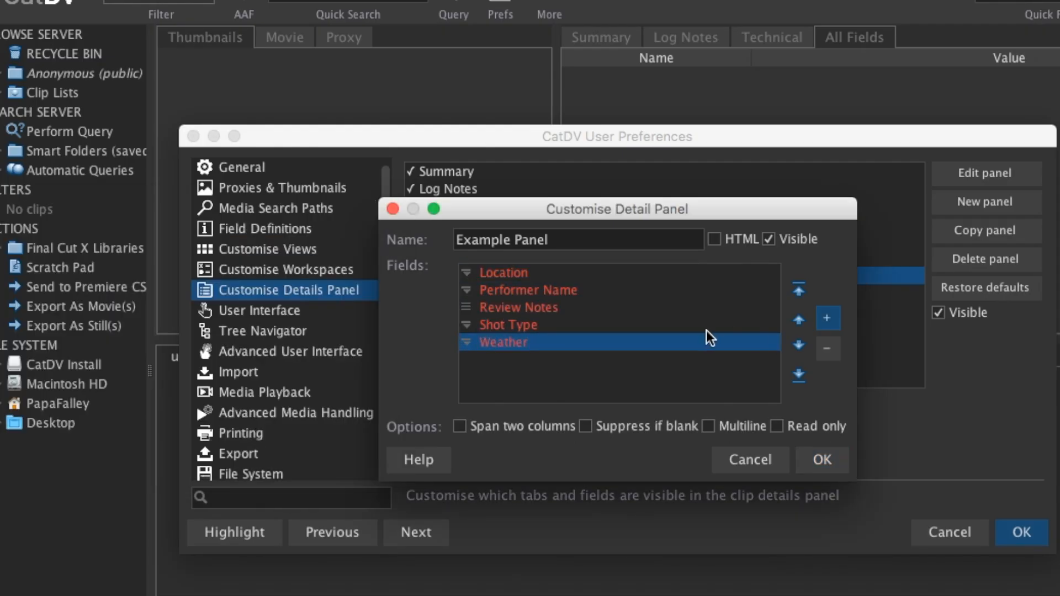
left_click(823, 460)
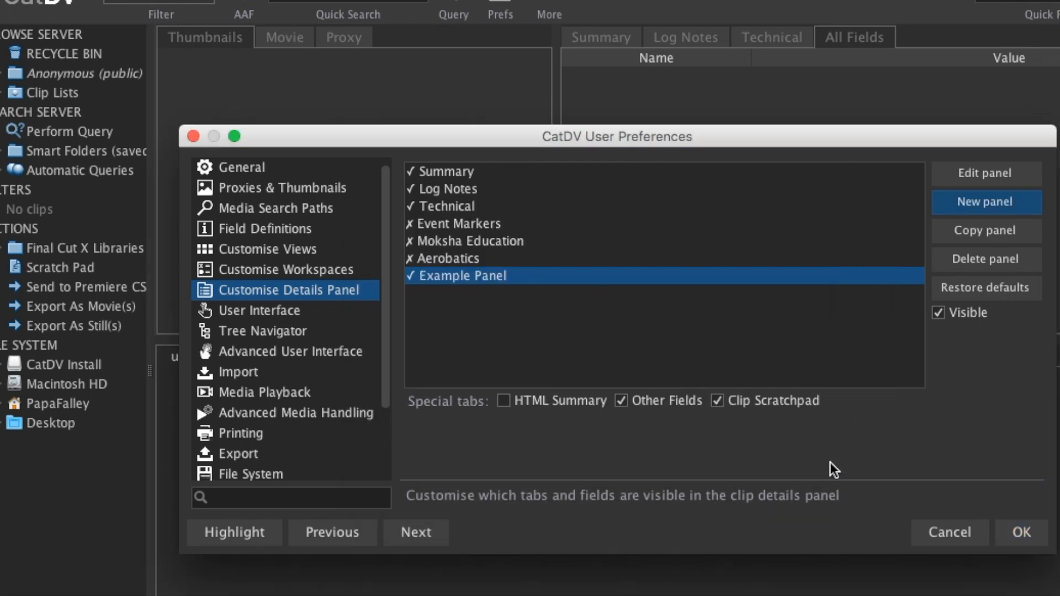
left_click(1021, 533)
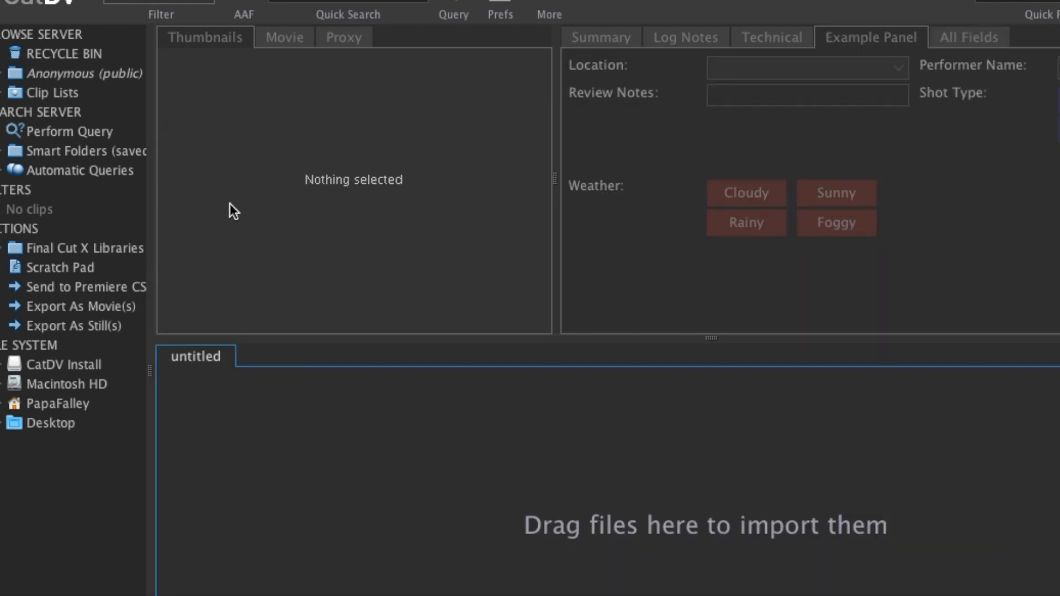
- Select a clip and enter good. as its review notes
left_click(2, 73)
left_click(66, 113)
left_click(239, 423)
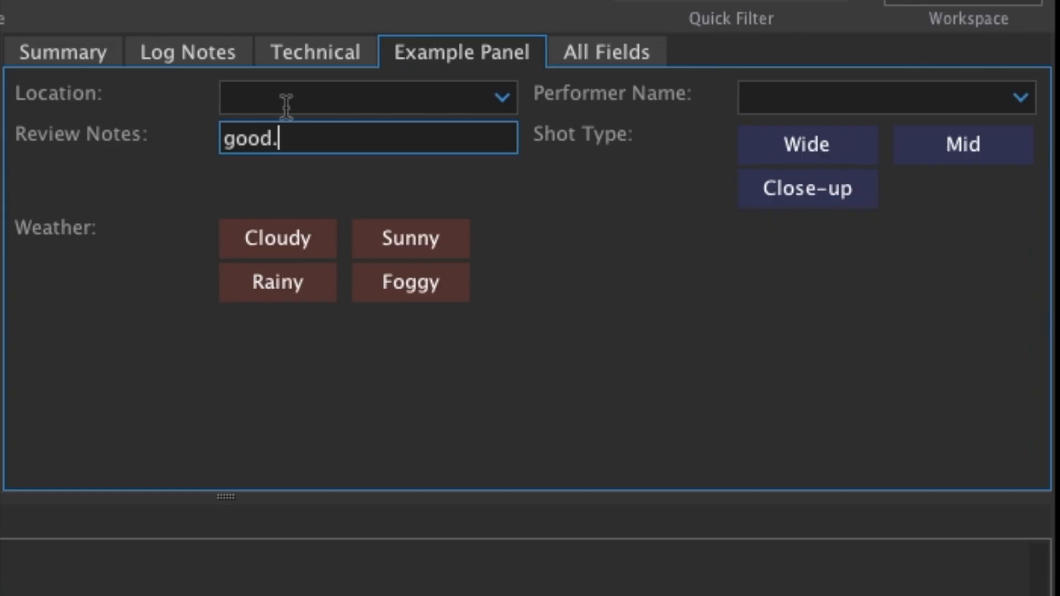
- Set the clip's Location to Los Angeles and its Performer Name to Jimi Hendrix
left_click(511, 98)
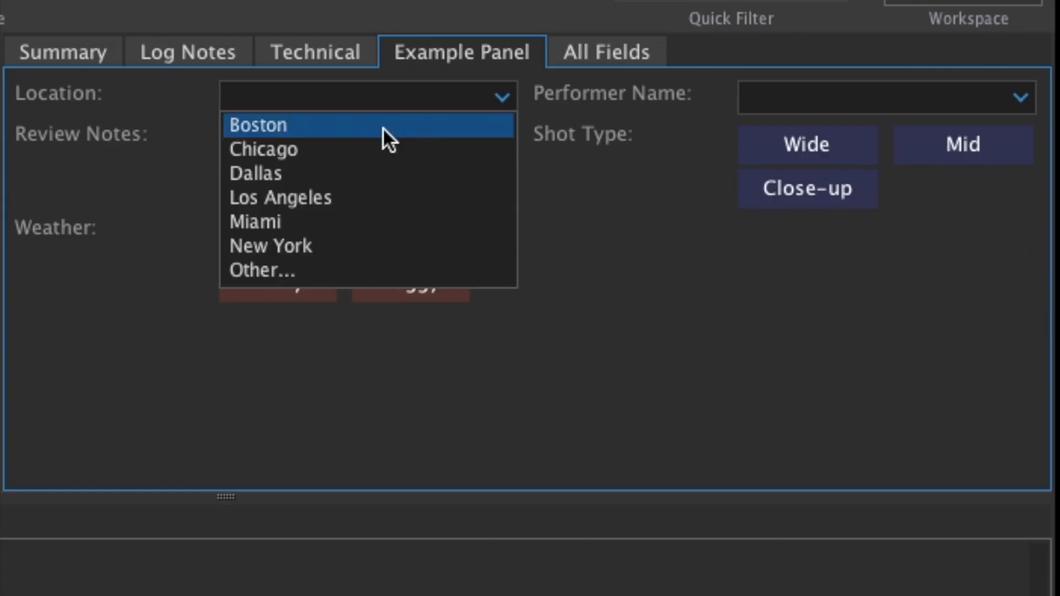
left_click(331, 201)
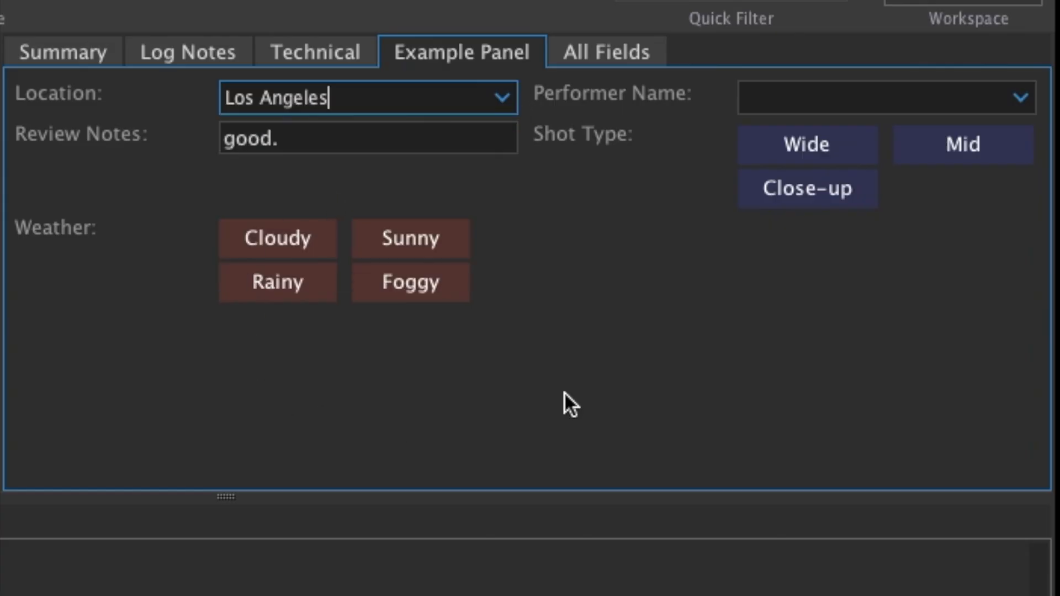
left_click(784, 99)
type("jimi")
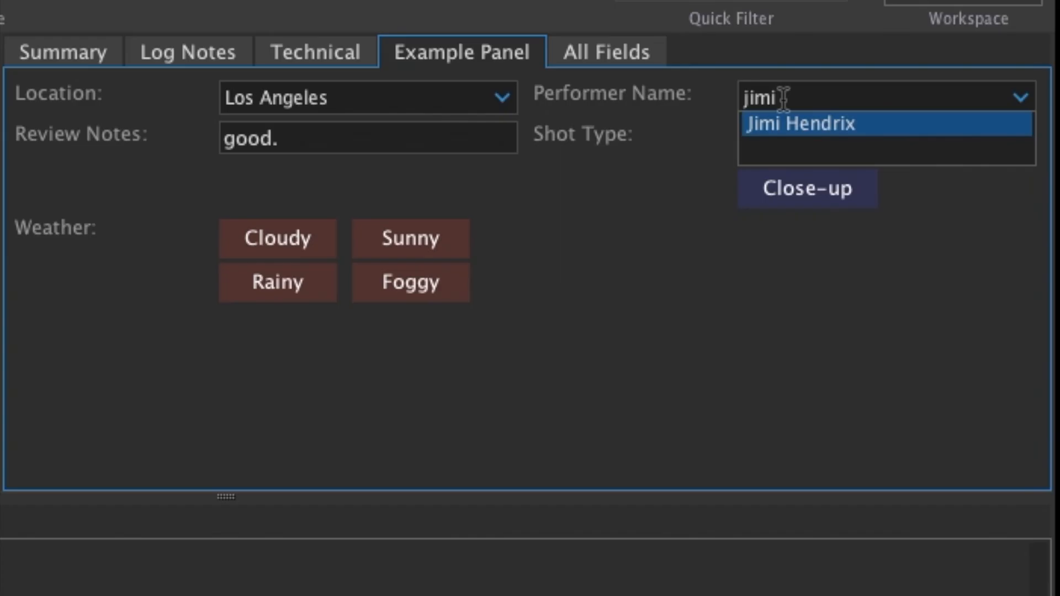
key("Return")
- Tag the clip's Shot Type as Mid and its Weather as Rainy
left_click(931, 145)
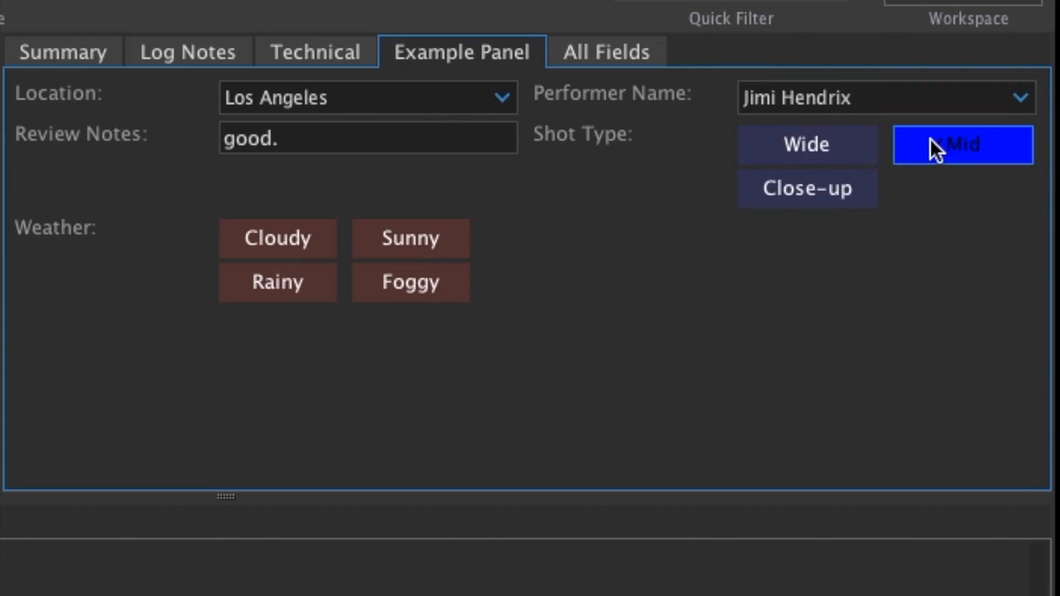
left_click(279, 279)
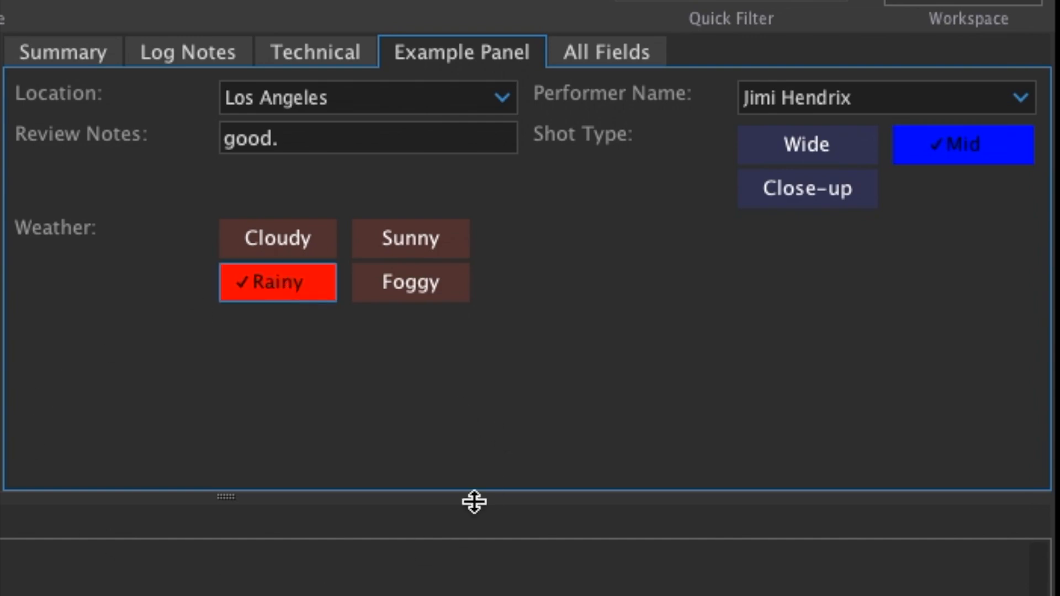